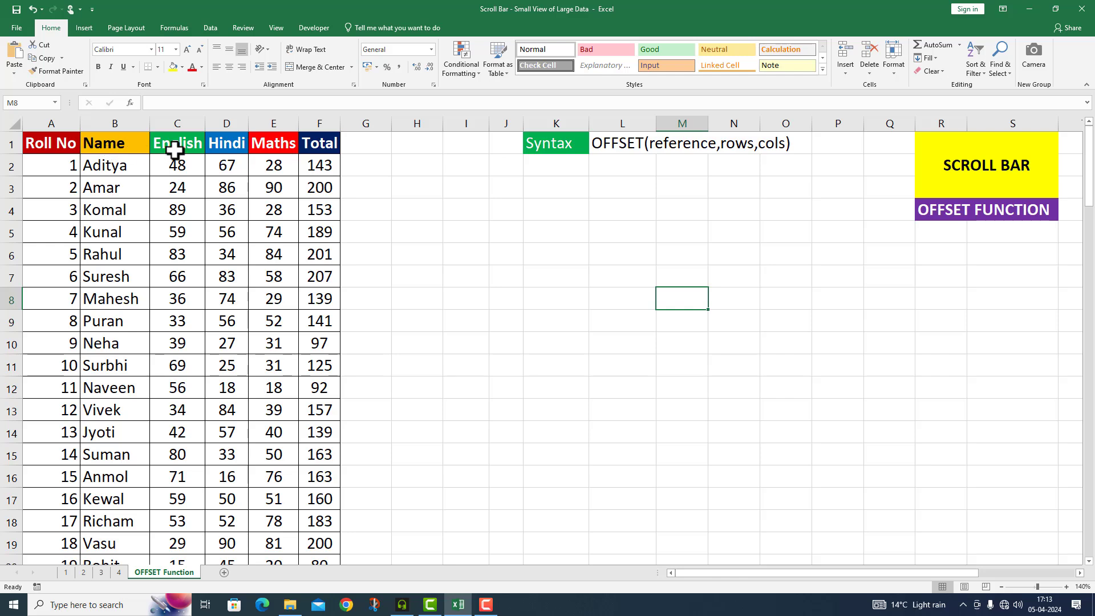
Look through the whole student marks table, from the header row to the last roll number and back
left_click(222, 149)
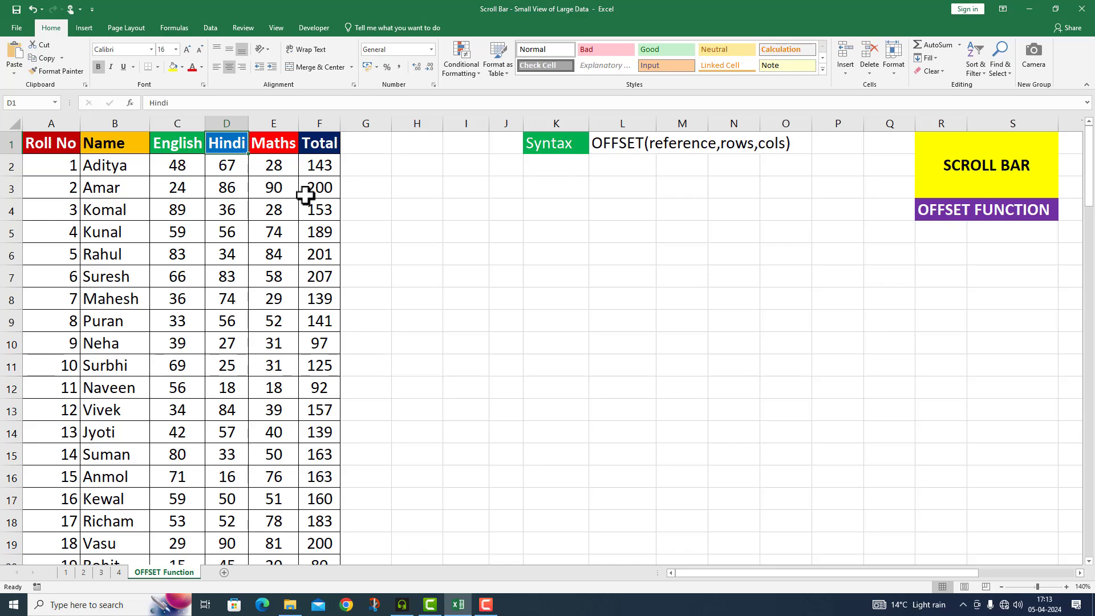
scroll(305, 196, "down", 5)
scroll(305, 195, "down", 10)
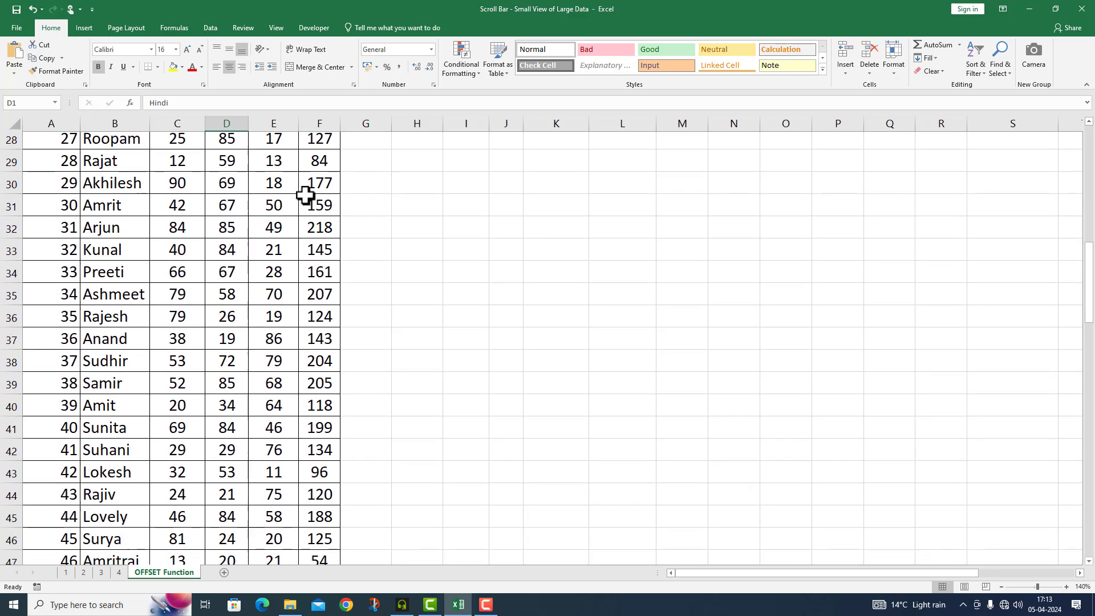
scroll(305, 196, "down", 14)
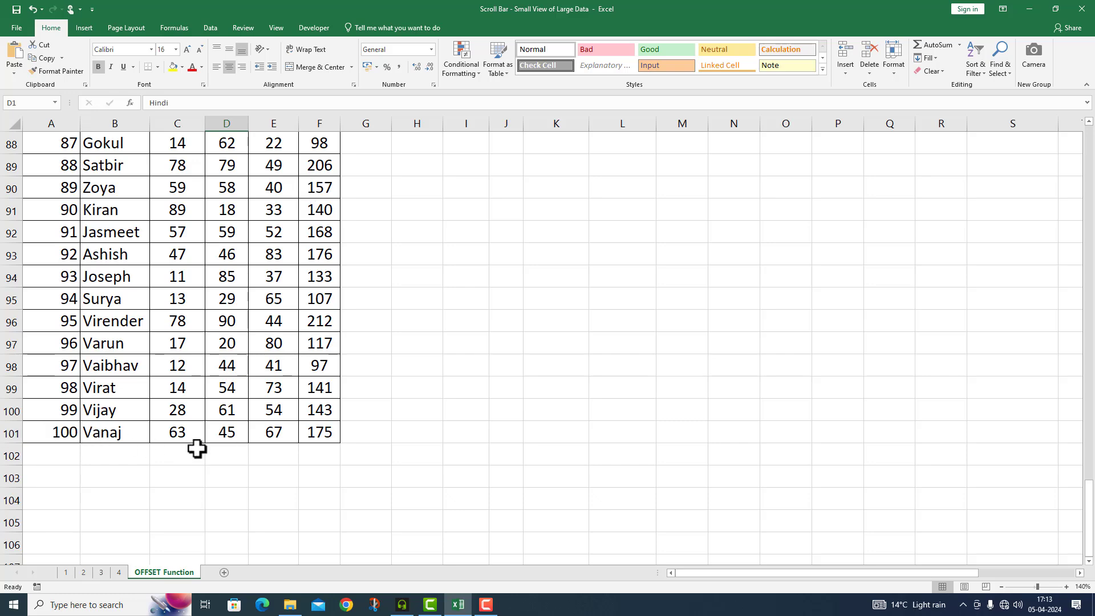
scroll(196, 448, "up", 2)
scroll(197, 449, "up", 4)
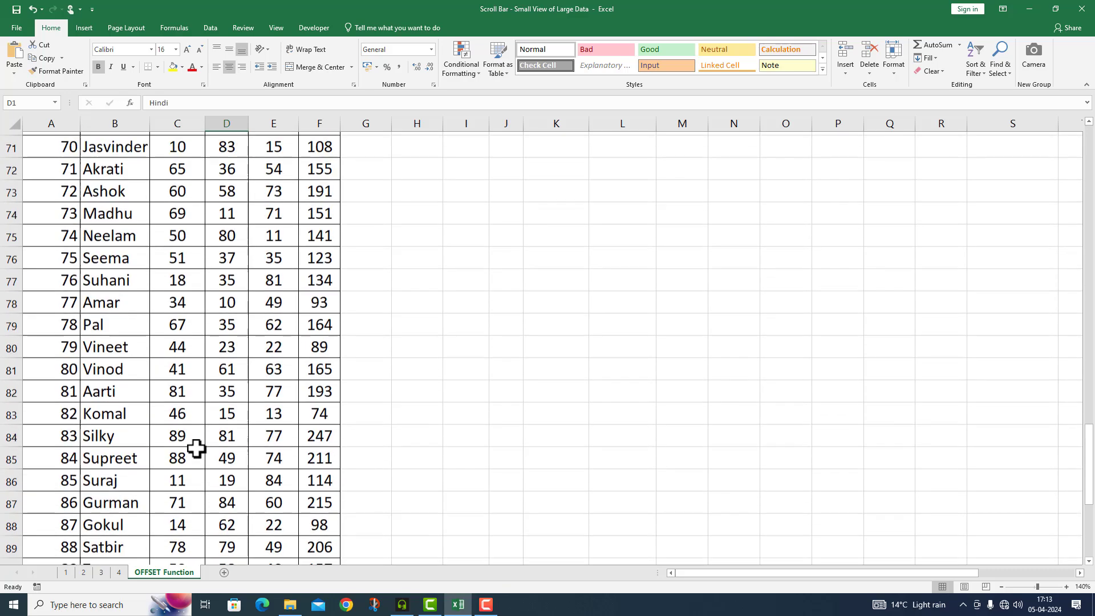
scroll(197, 448, "up", 8)
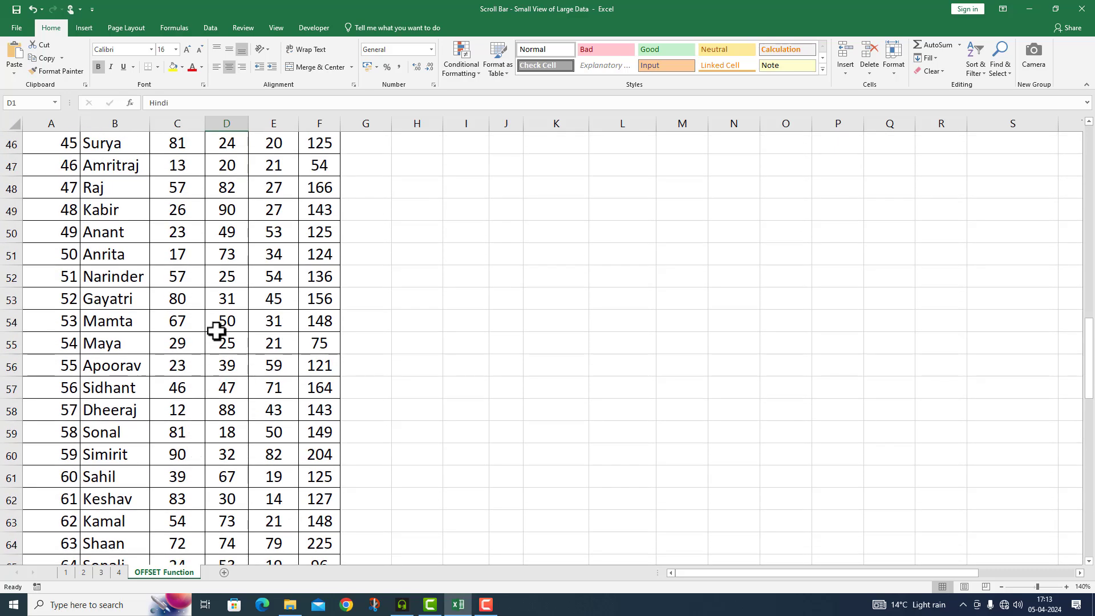
scroll(302, 303, "down", 2)
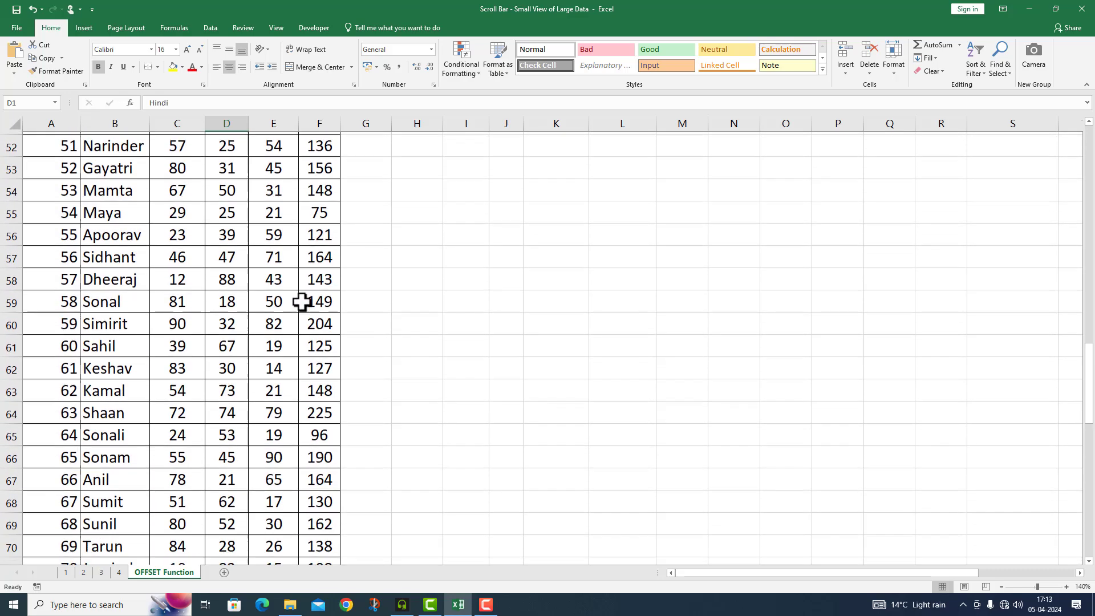
scroll(302, 302, "up", 14)
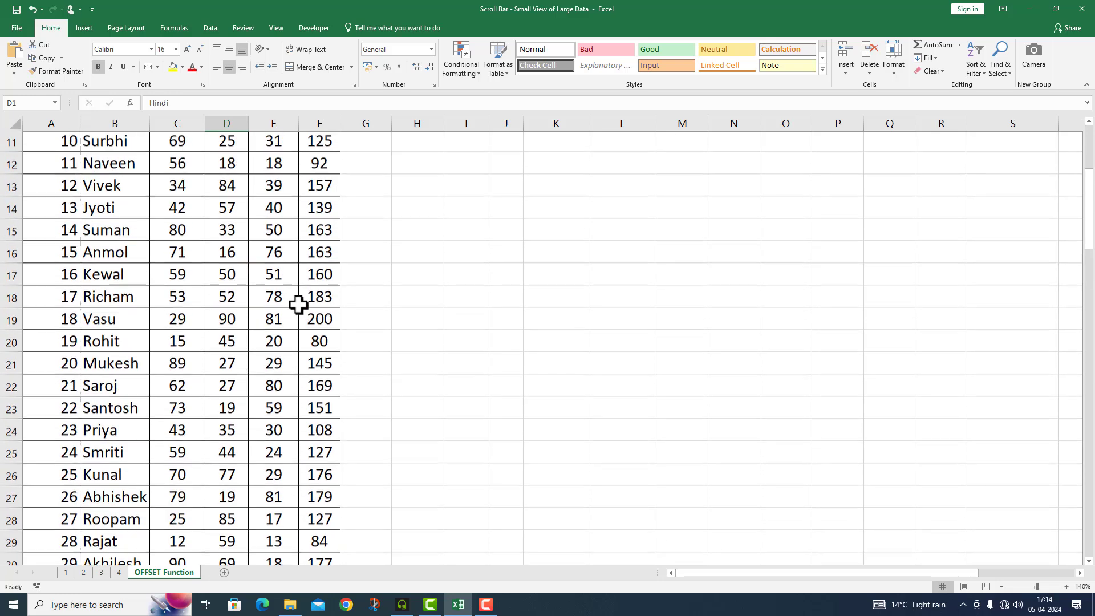
scroll(298, 305, "up", 4)
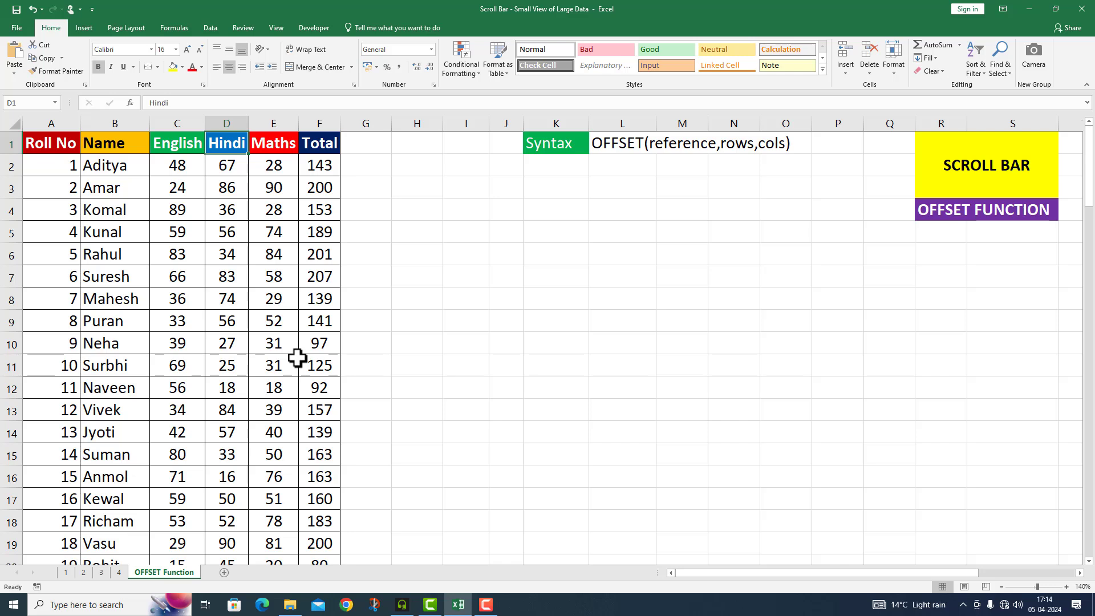
Copy the header row A1:F1 from Roll No to Total and paste it starting at cell K3
left_click(396, 302)
left_click(36, 139)
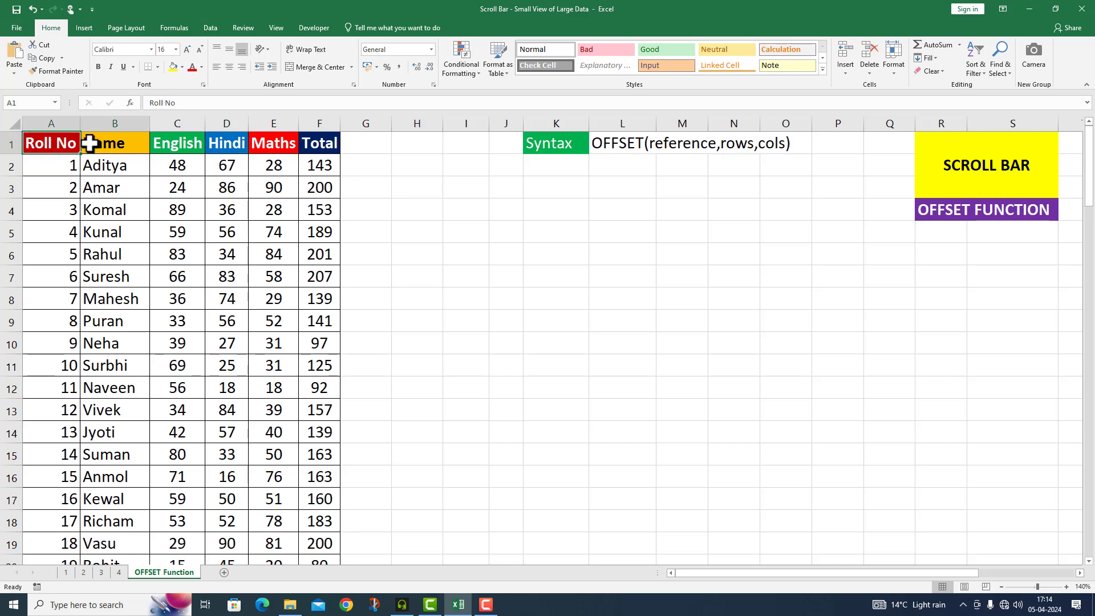
left_click_drag(90, 143, 300, 149)
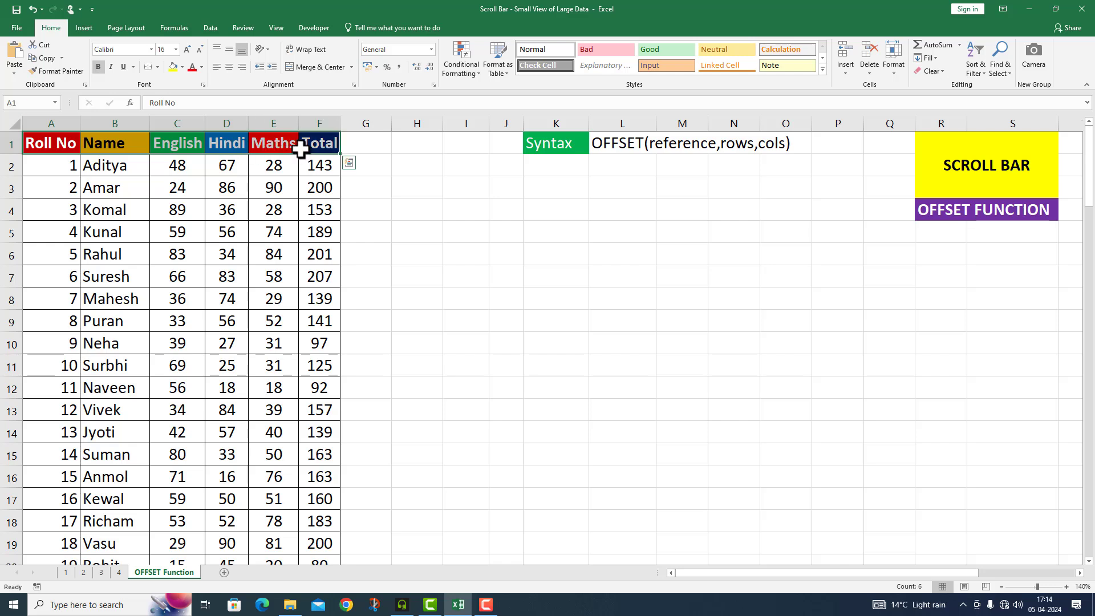
key("ctrl+c")
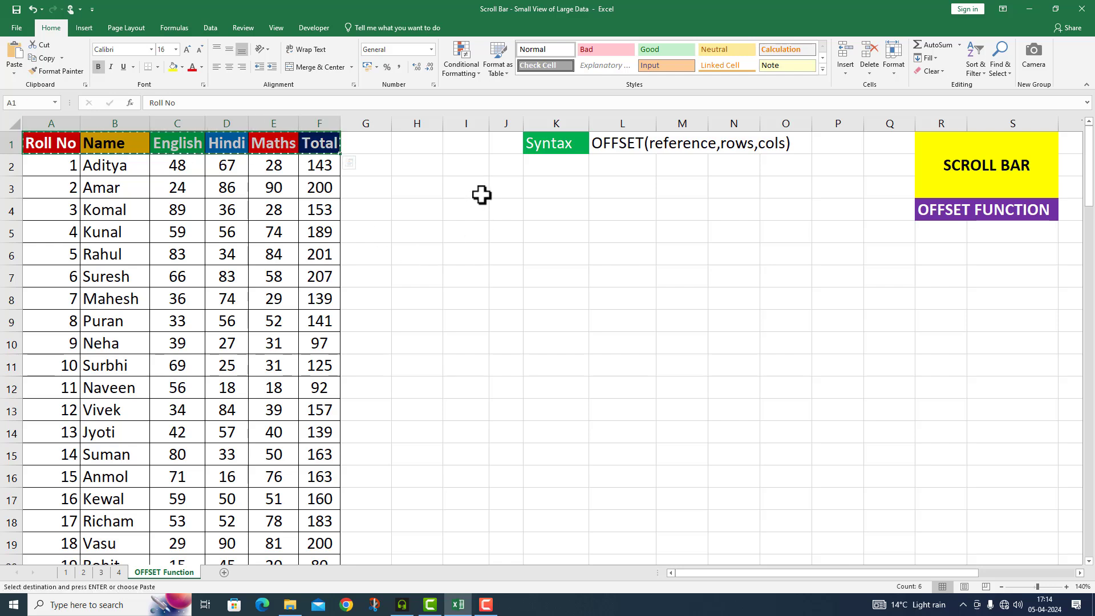
left_click(538, 186)
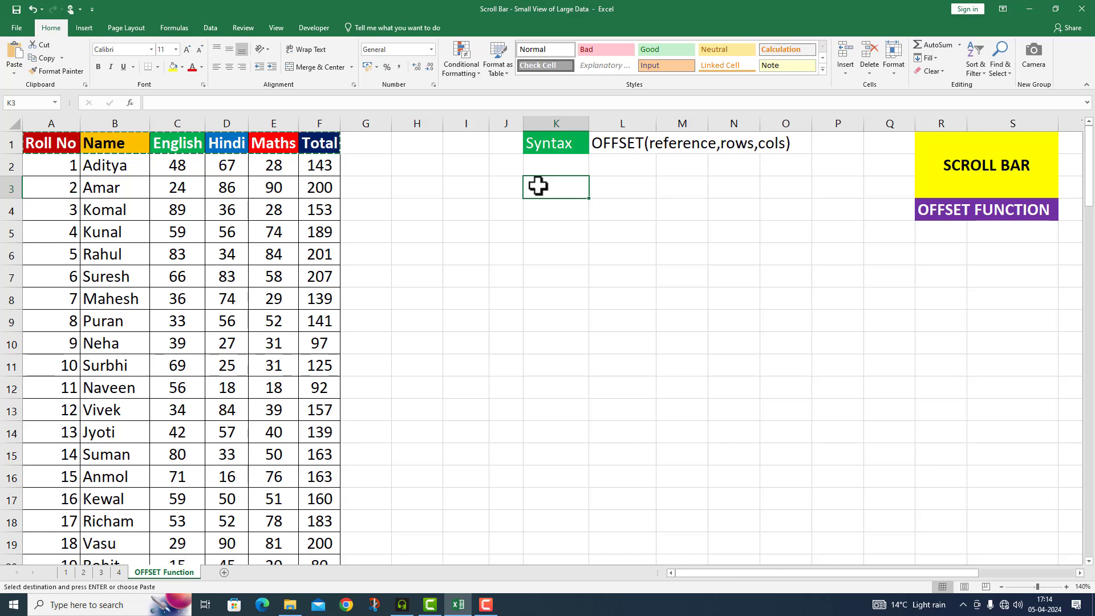
key("ctrl+v")
left_click(466, 253)
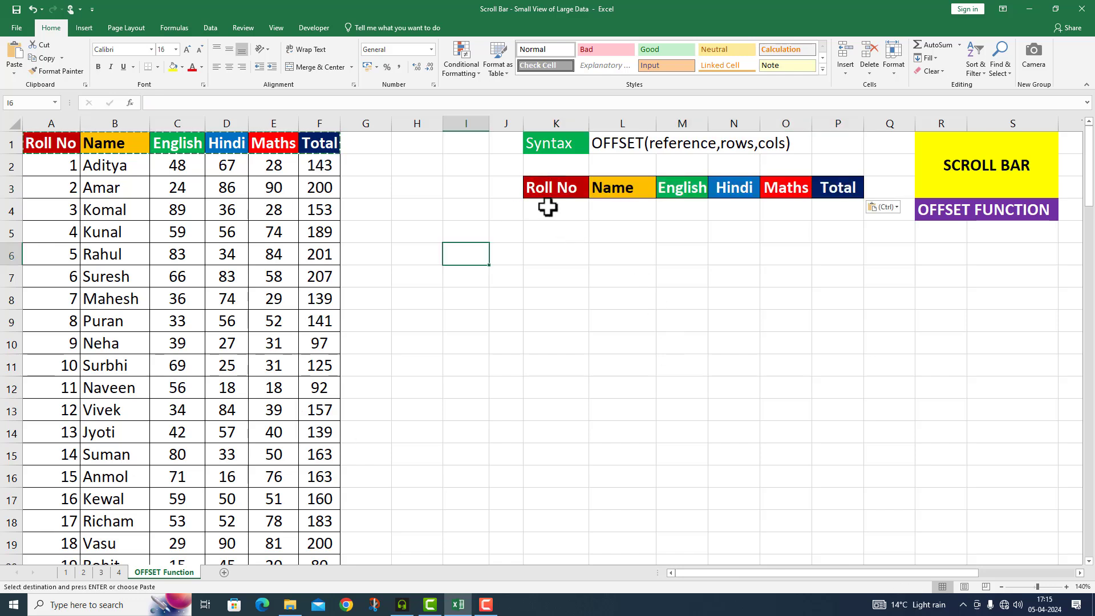
Apply All Borders to the blank range K4:P13 under the copied headers
left_click_drag(539, 206, 818, 416)
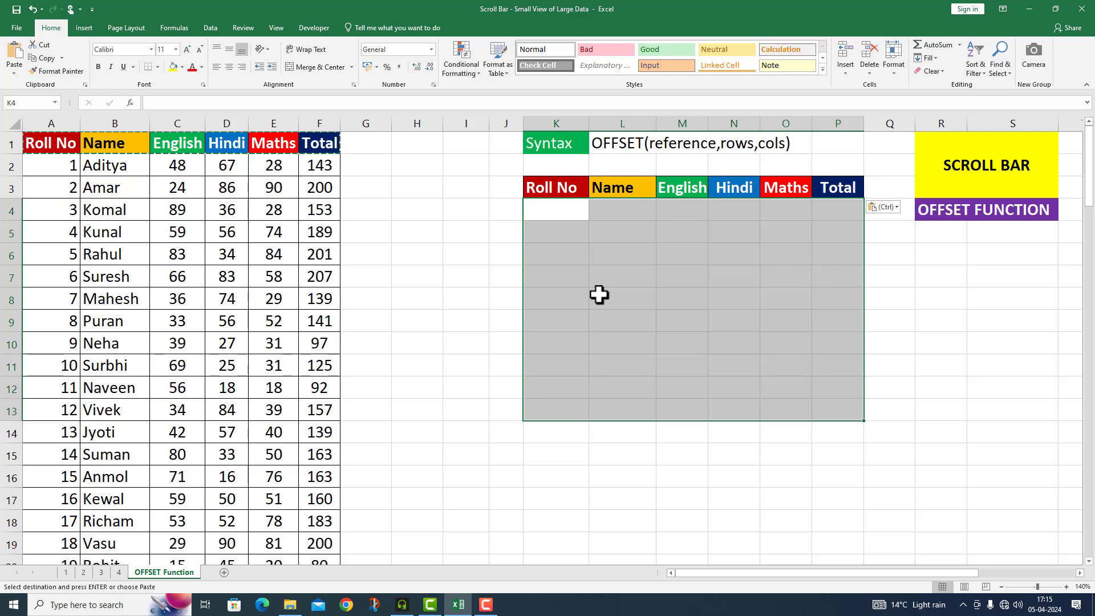
left_click(157, 67)
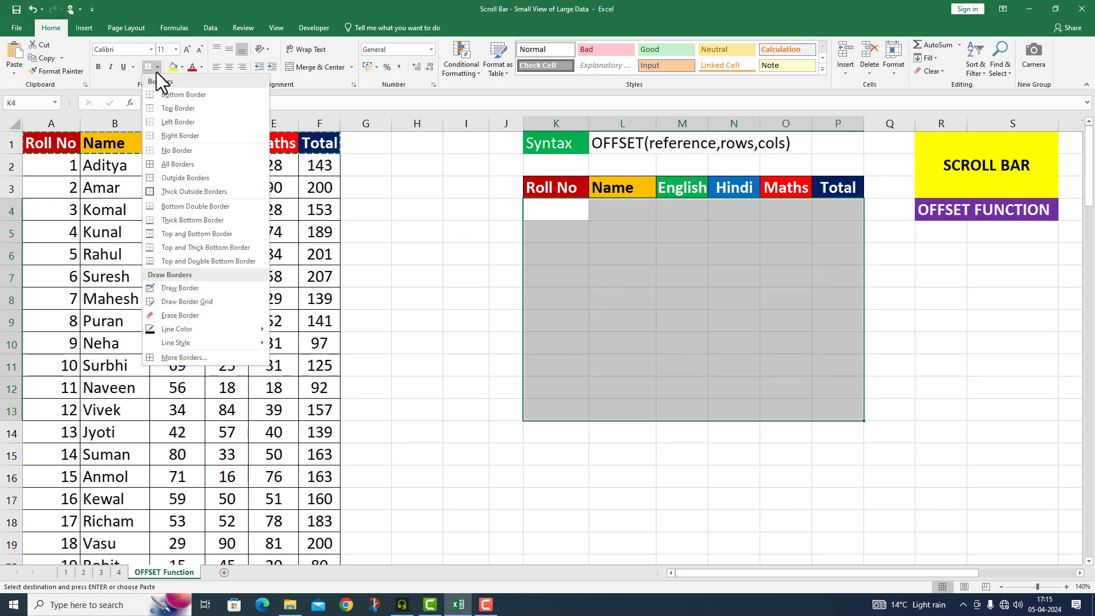
left_click(163, 164)
left_click(548, 475)
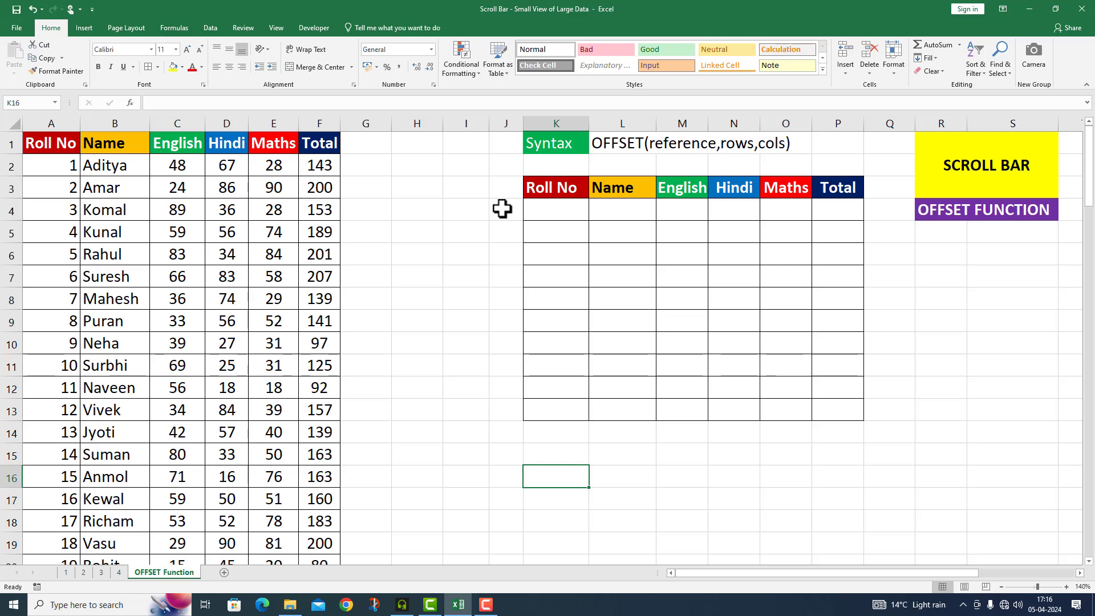
Insert a vertical form-control scroll bar in column J along rows 4 to 13 of the blank table, and test its arrows
left_click(323, 26)
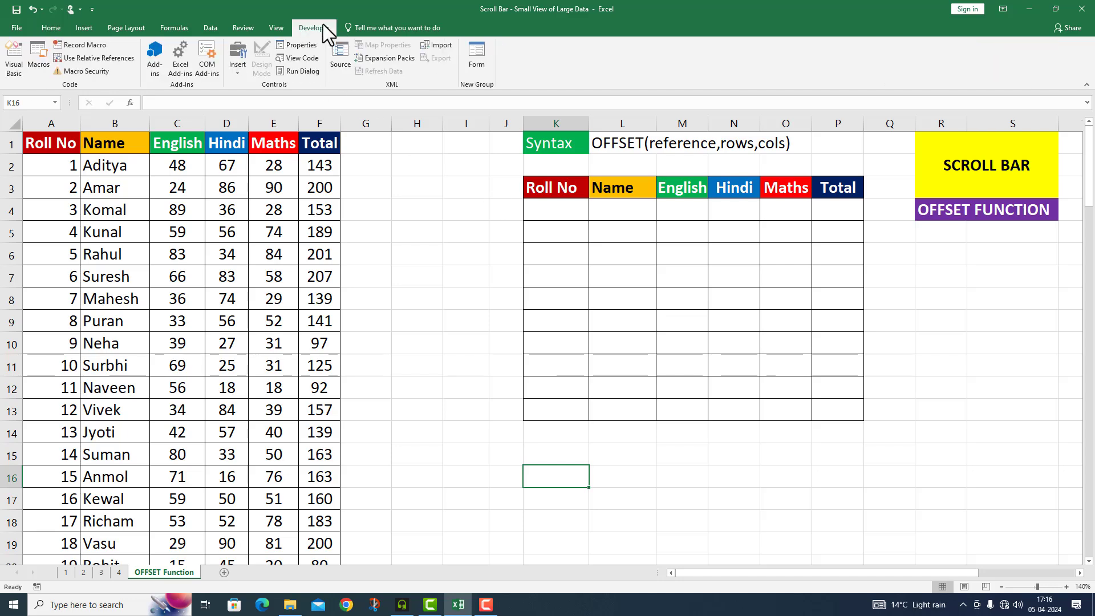
left_click(238, 75)
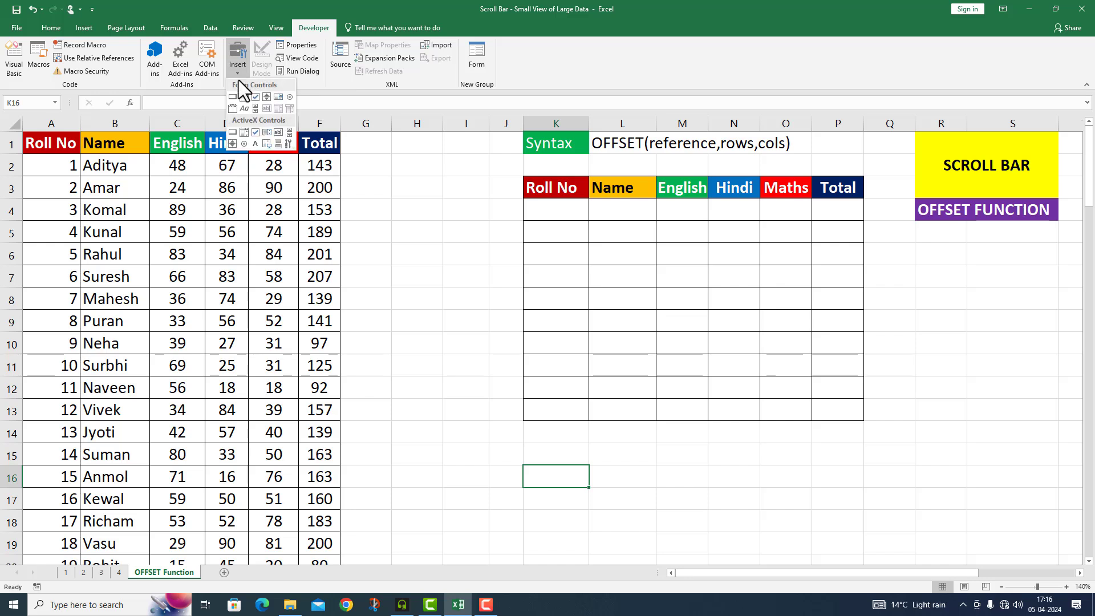
left_click(254, 108)
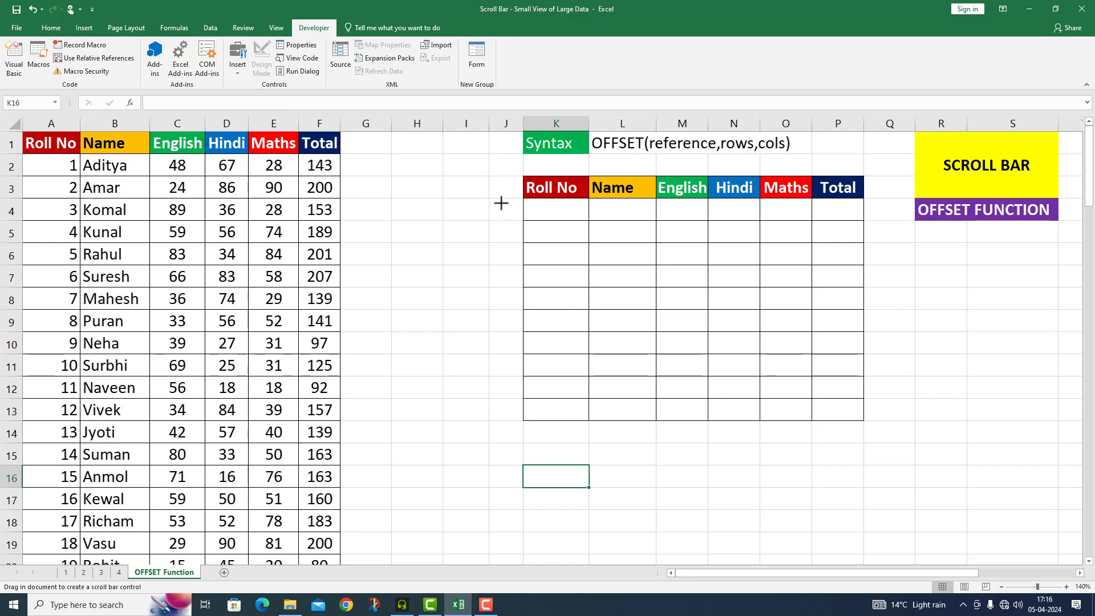
left_click_drag(494, 205, 519, 413)
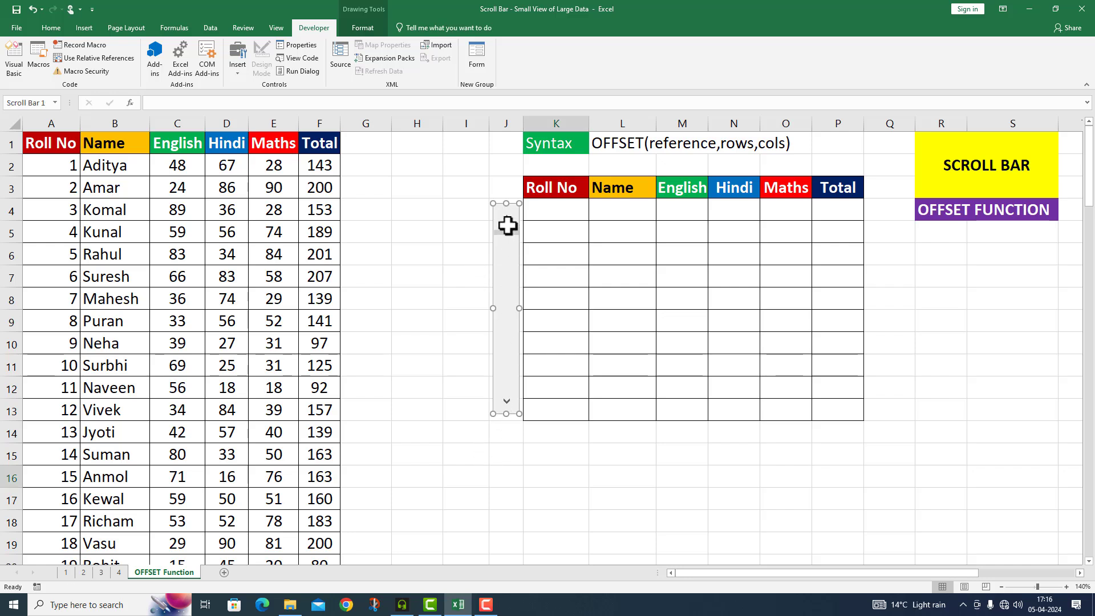
left_click(466, 254)
left_click(506, 402)
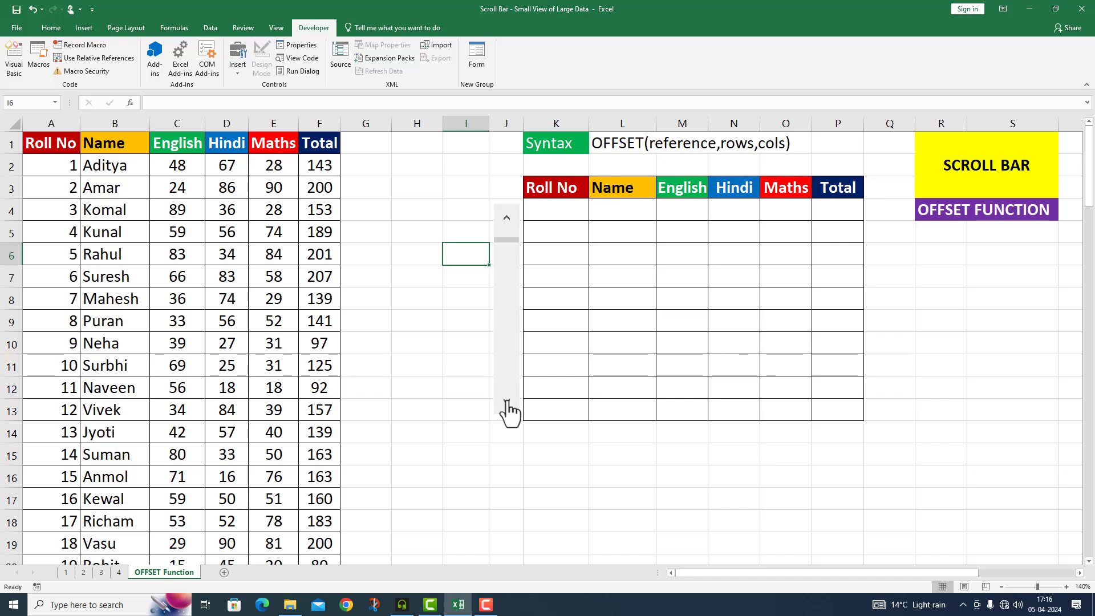
left_click(506, 401)
left_click(507, 217)
Fill cells J4:J13 behind the scroll bar with dark red
left_click_drag(500, 200, 498, 408)
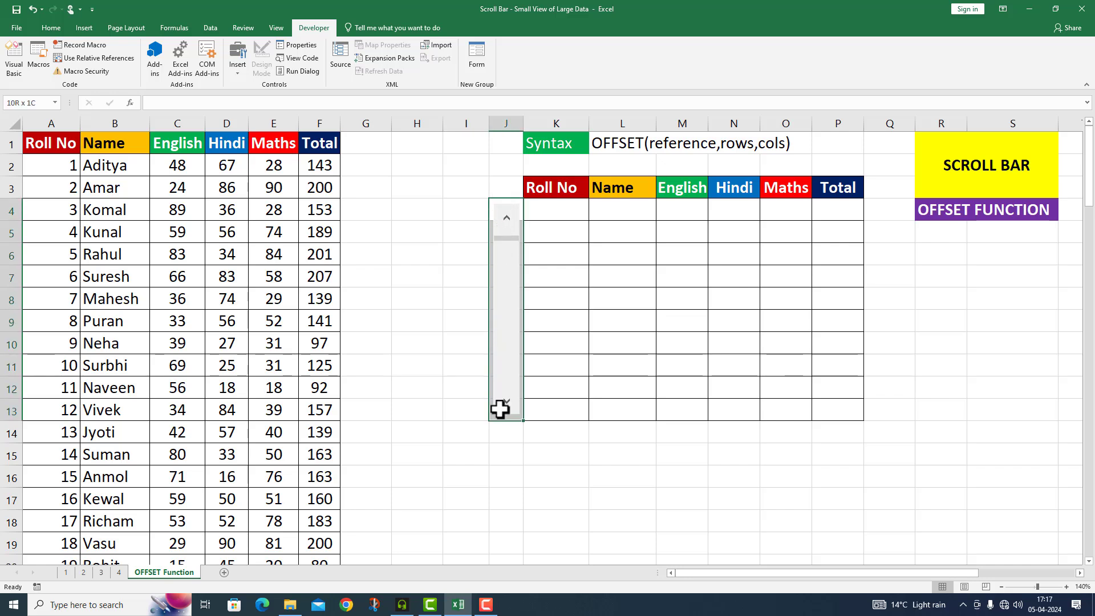
left_click(51, 28)
left_click(182, 67)
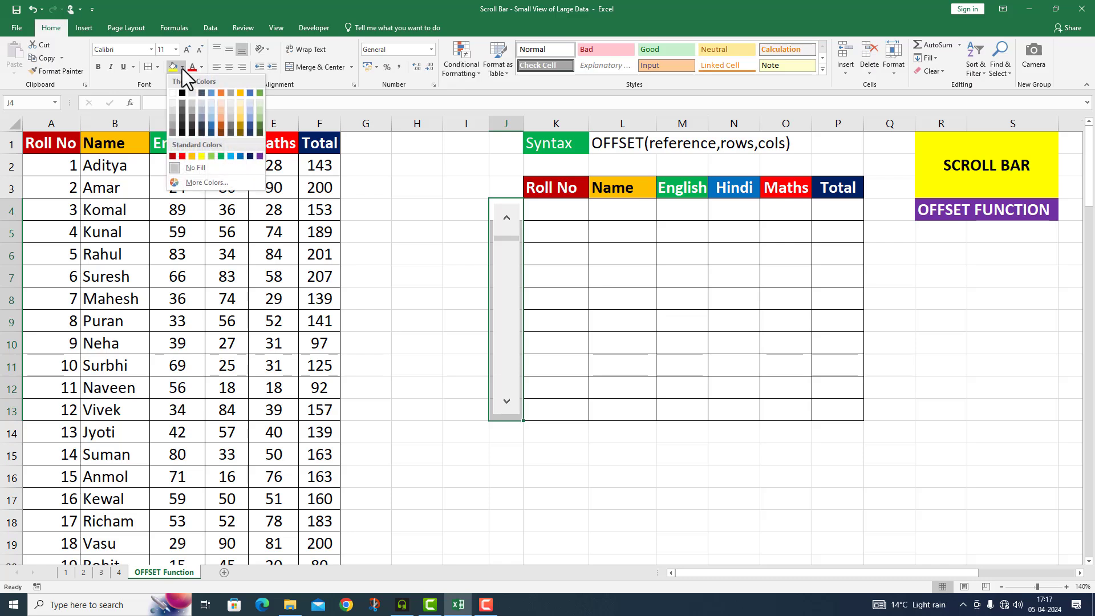
left_click(171, 155)
left_click(506, 454)
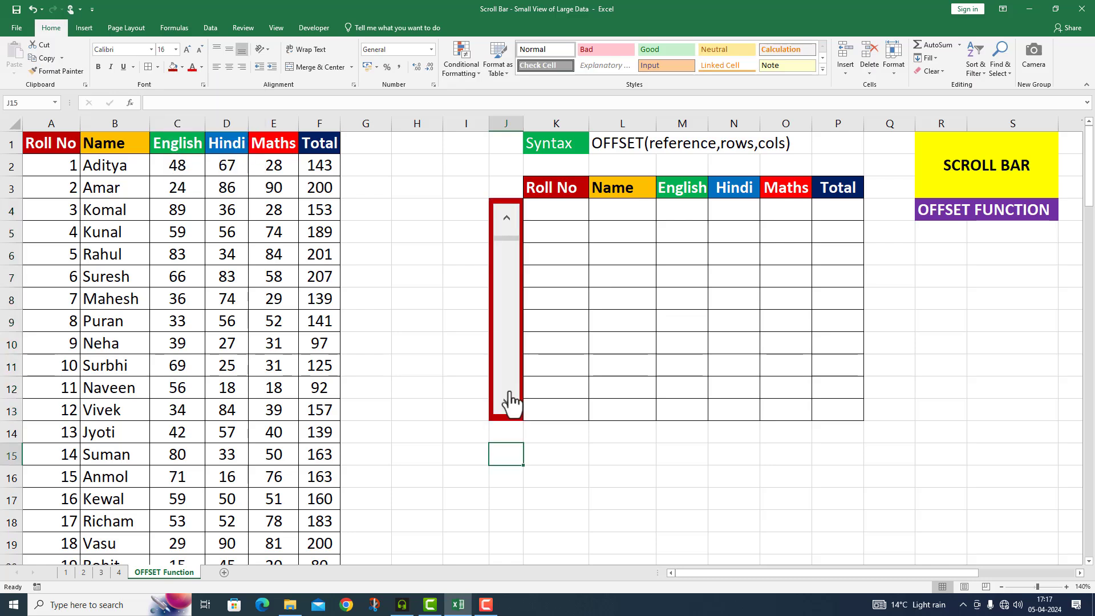
left_click(465, 298)
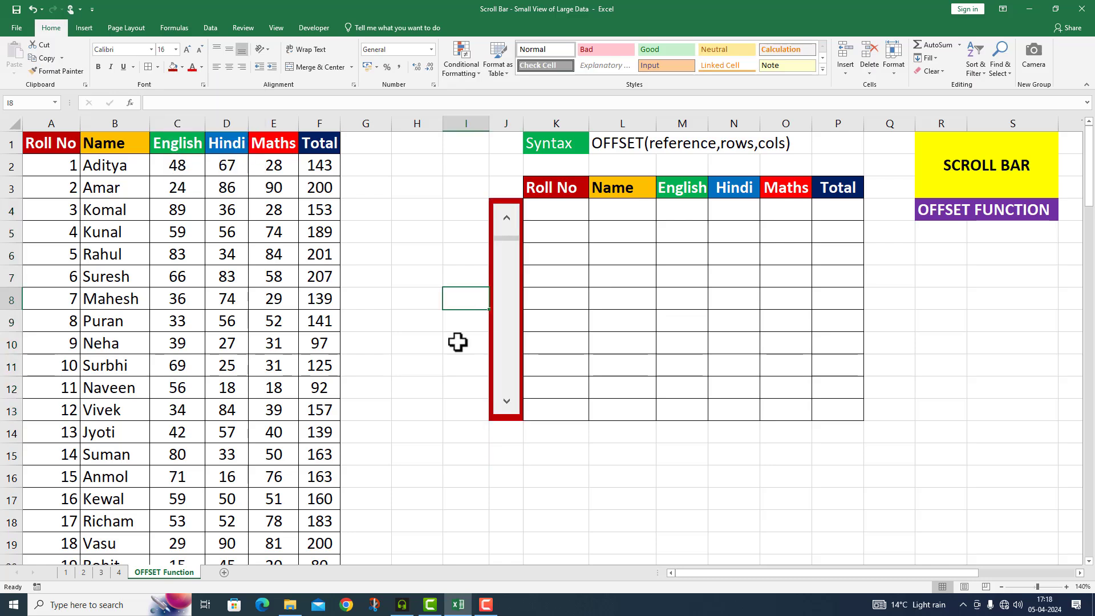
In the scroll bar's format control settings, set the current value to 1, minimum value to 1 and maximum value to 91
right_click(501, 275)
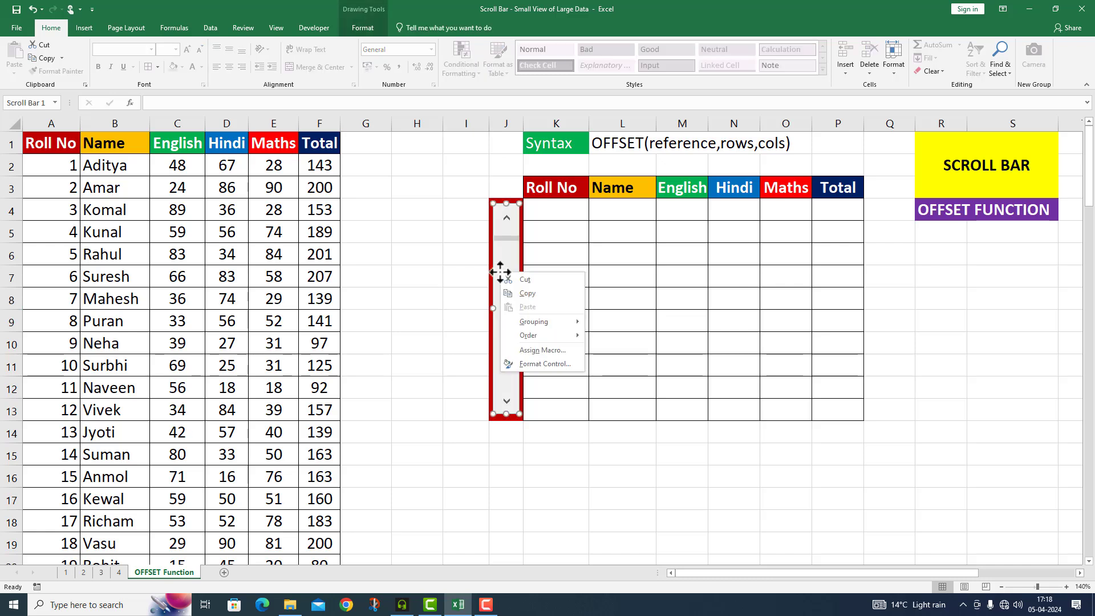
left_click(528, 365)
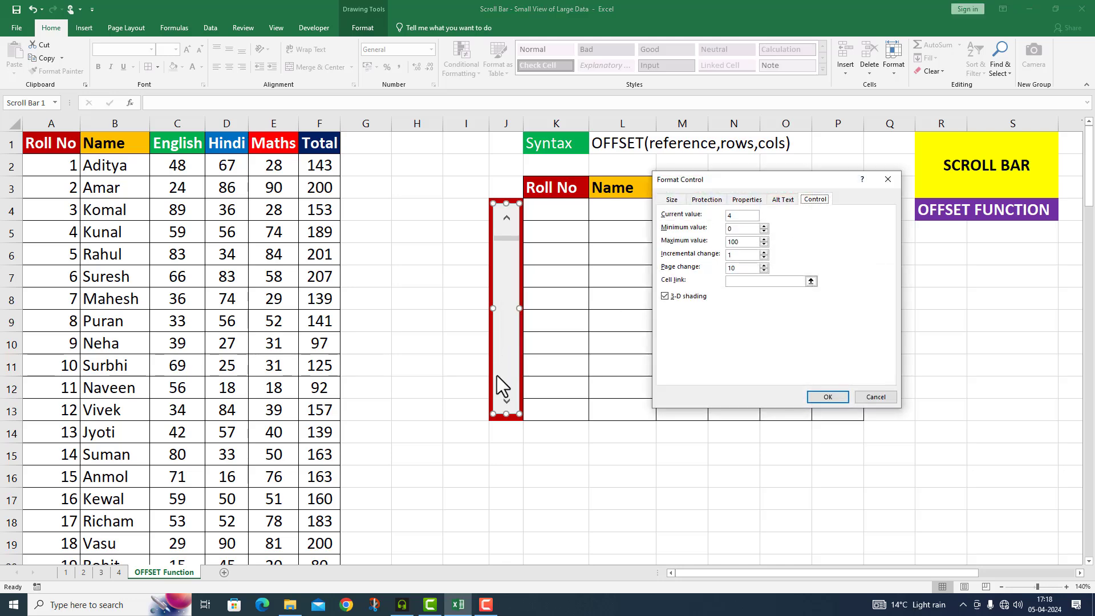
left_click(736, 217)
type("1")
left_click(746, 242)
key("BackSpace")
key("BackSpace")
key("BackSpace")
Link the scroll bar to cell $P$1 and apply the control settings
left_click(743, 281)
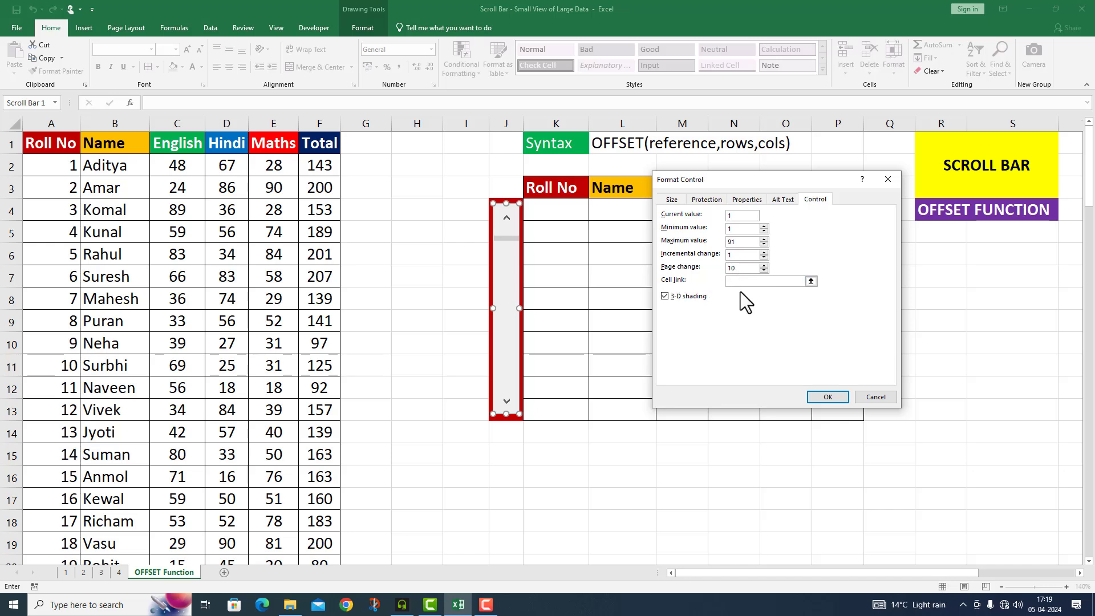
left_click(847, 140)
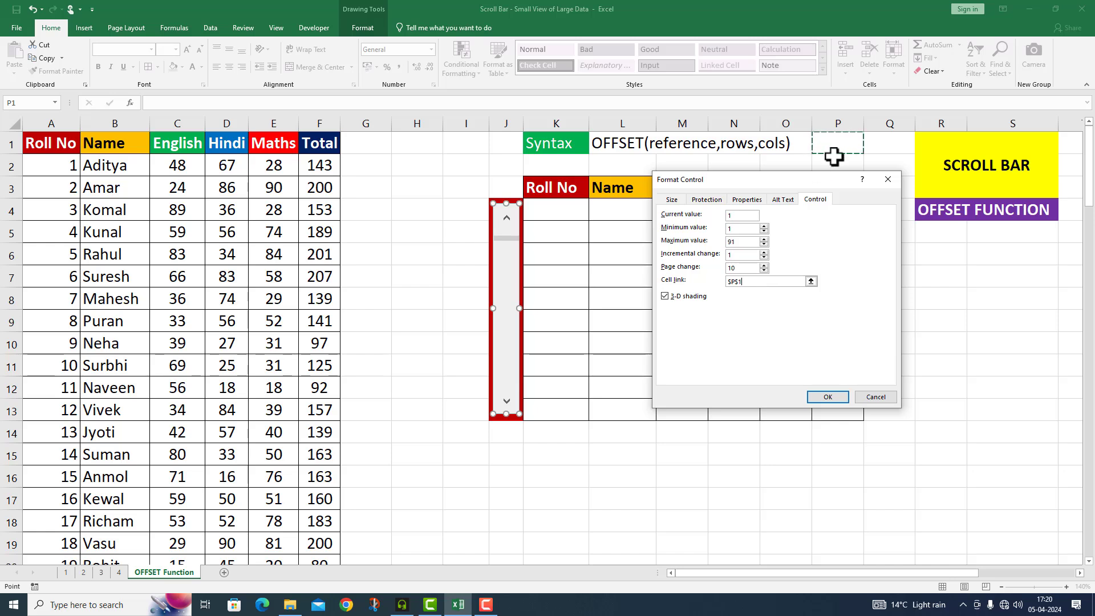
left_click(819, 398)
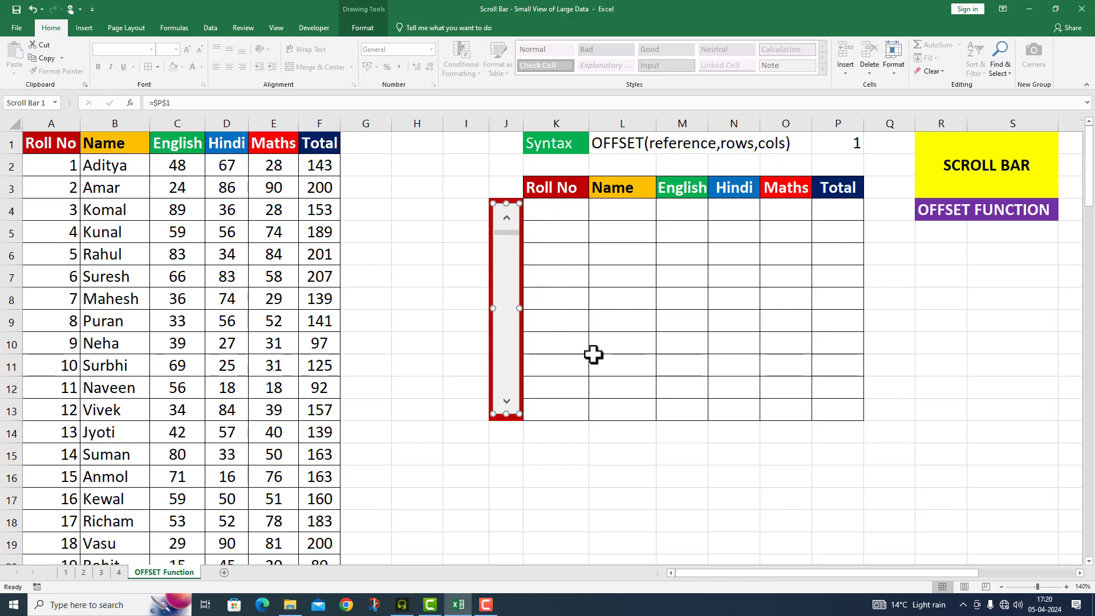
Test the scroll bar by stepping it down several times and back up to 1, checking the linked cell P1
left_click(506, 426)
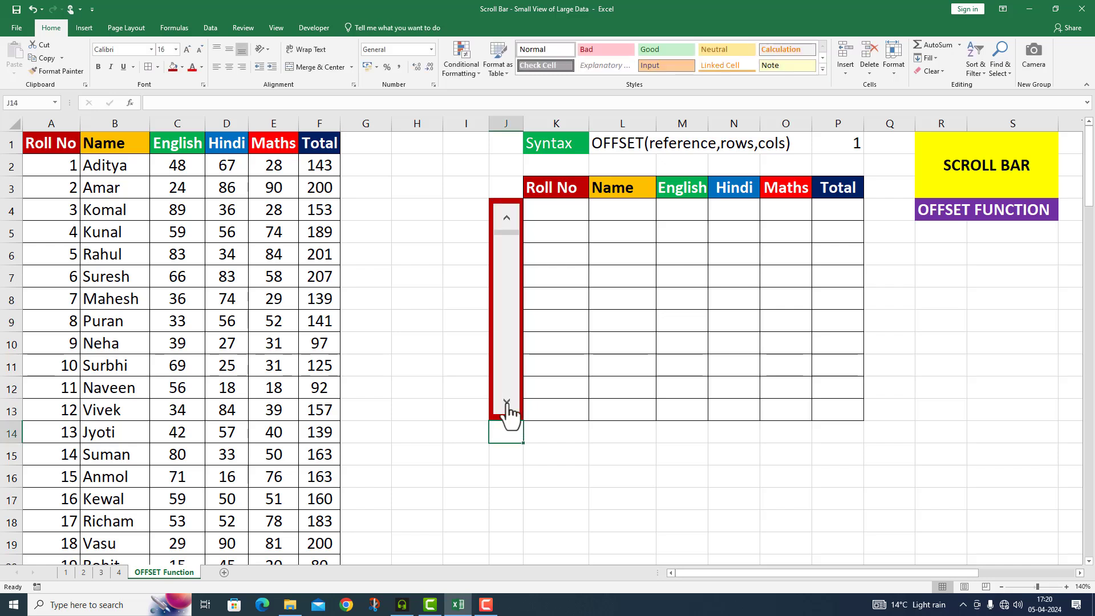
left_click(506, 403)
left_click(506, 403)
left_click(506, 403)
left_click(506, 402)
left_click(506, 402)
left_click(507, 222)
left_click(507, 222)
left_click(507, 222)
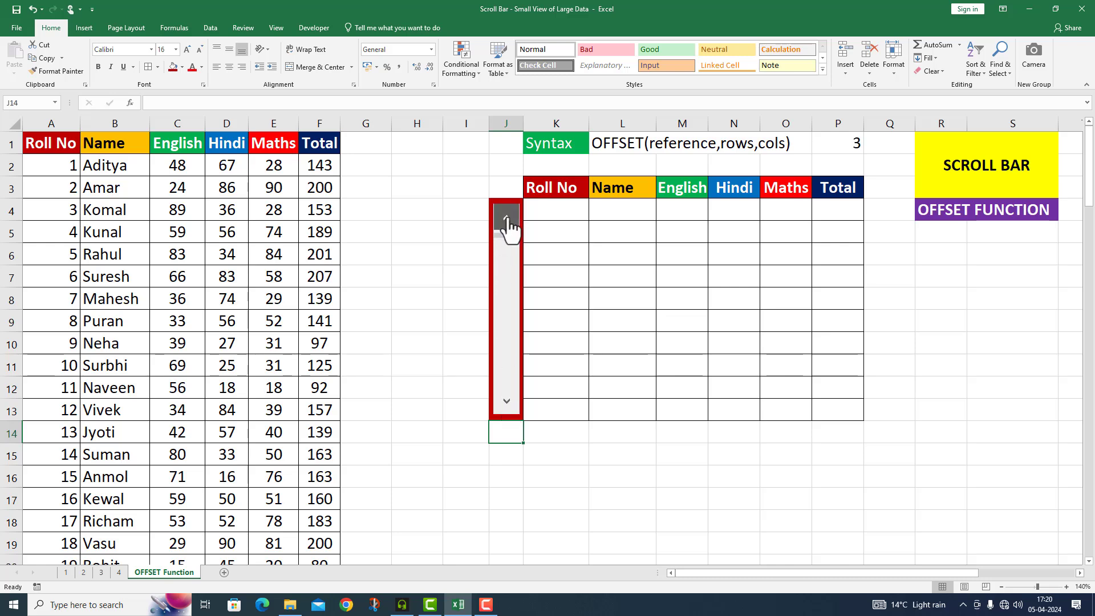
left_click(507, 222)
left_click(507, 222)
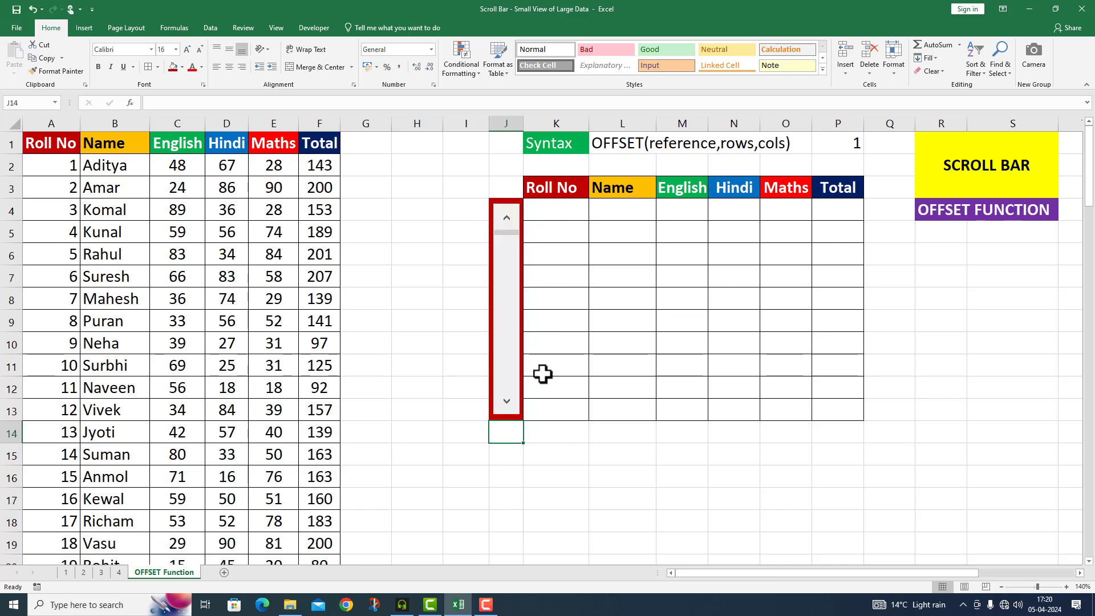
Enter the formula =OFFSET(A1,$P$1,0) in cell K4, the first Roll No cell of the small view table
left_click(550, 211)
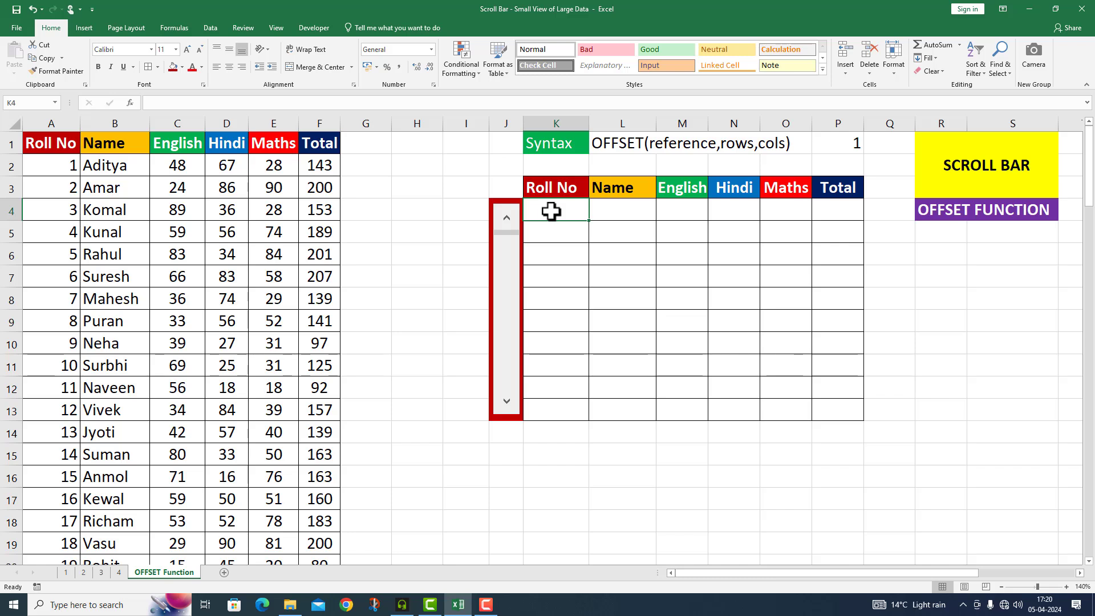
type("=")
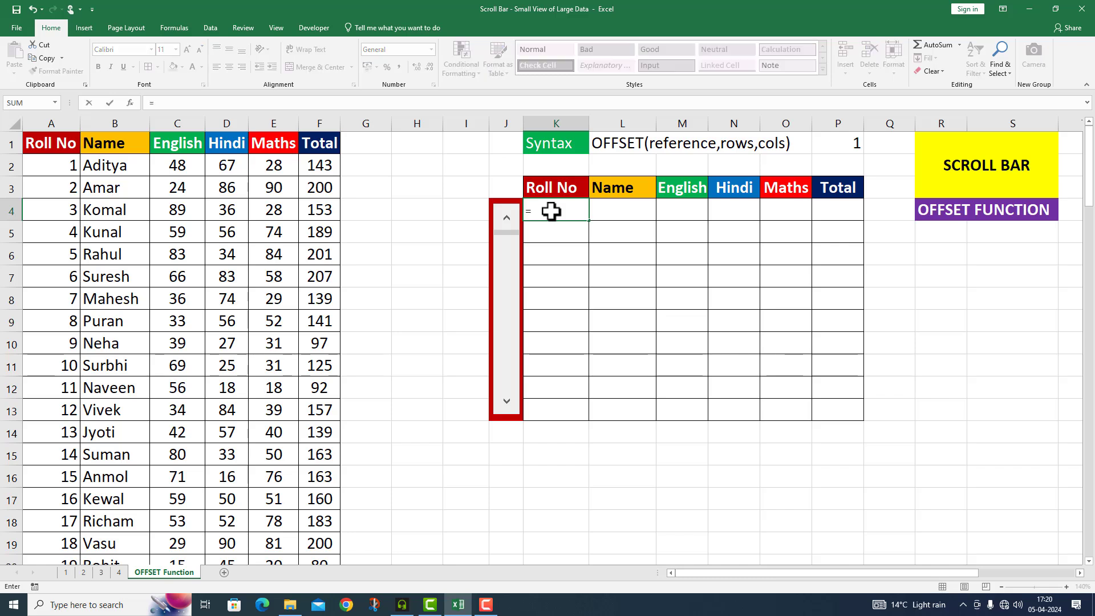
type("OFFSET")
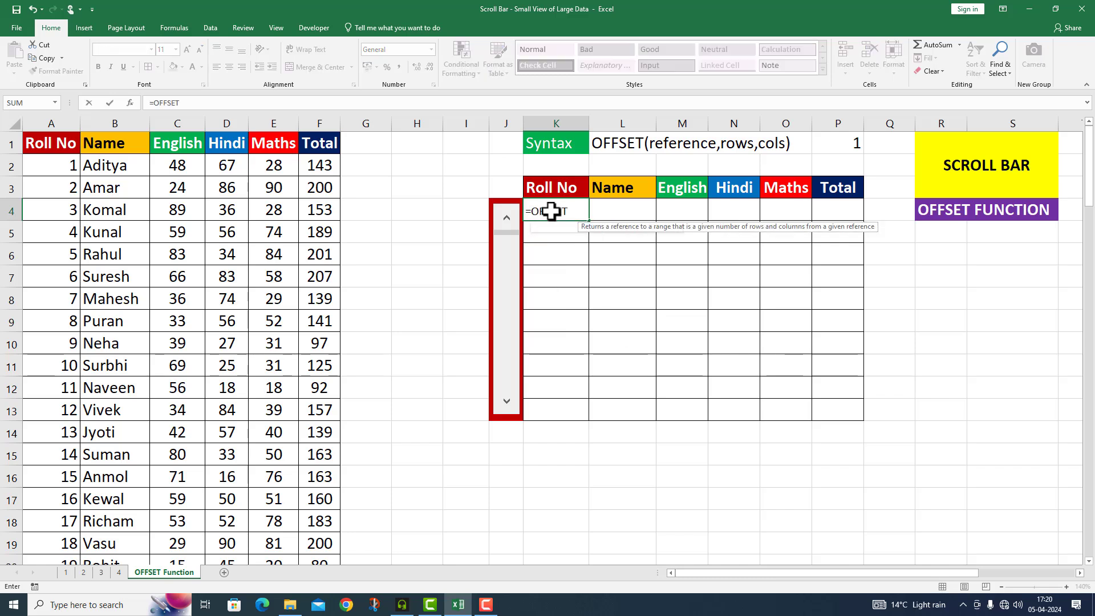
type("(")
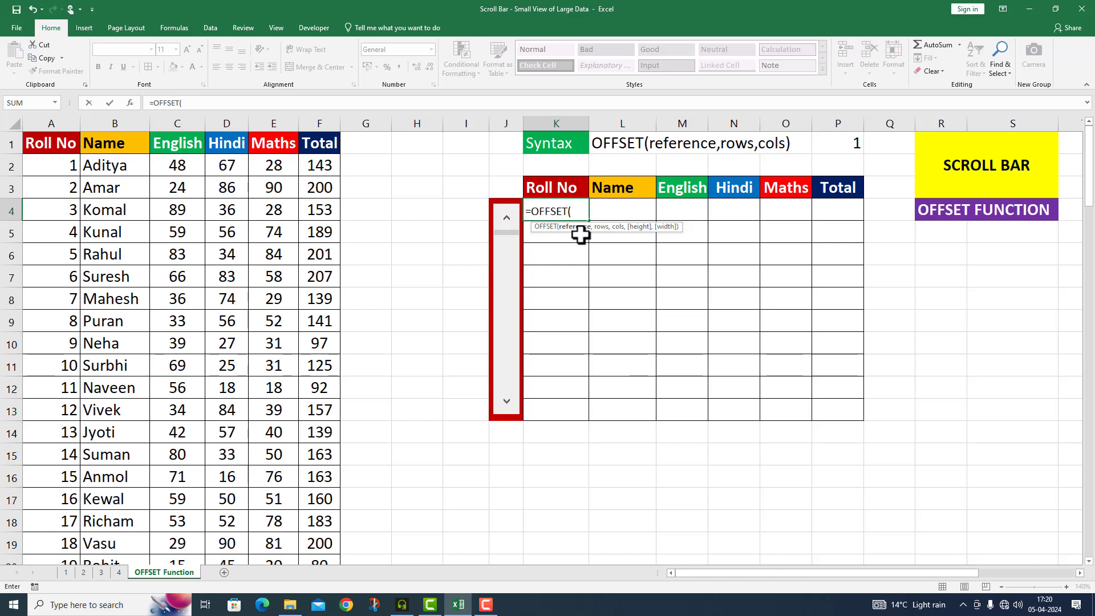
left_click(42, 143)
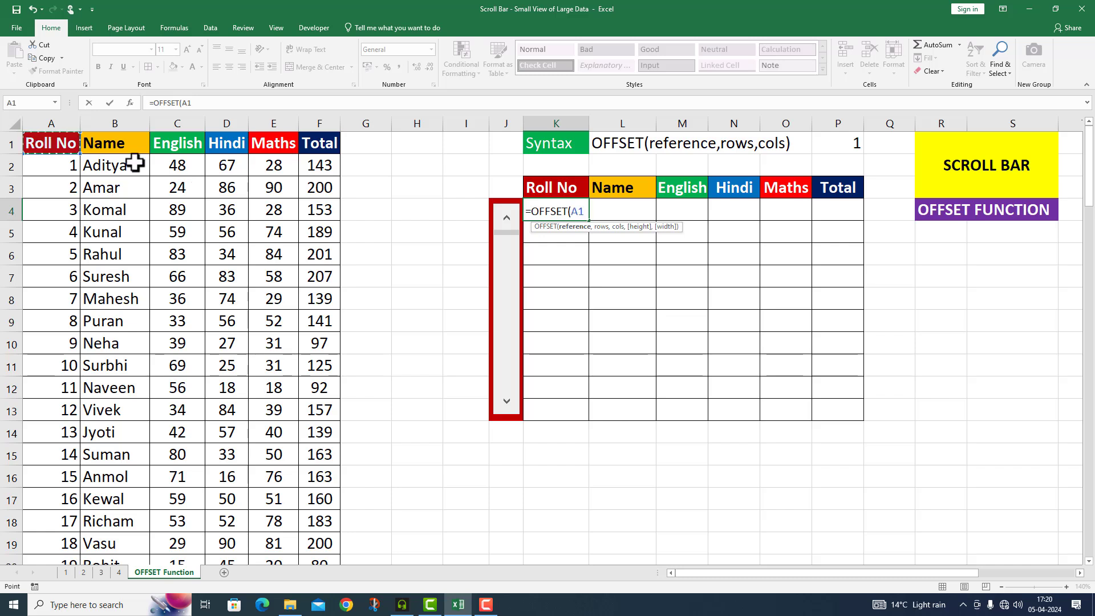
type(",")
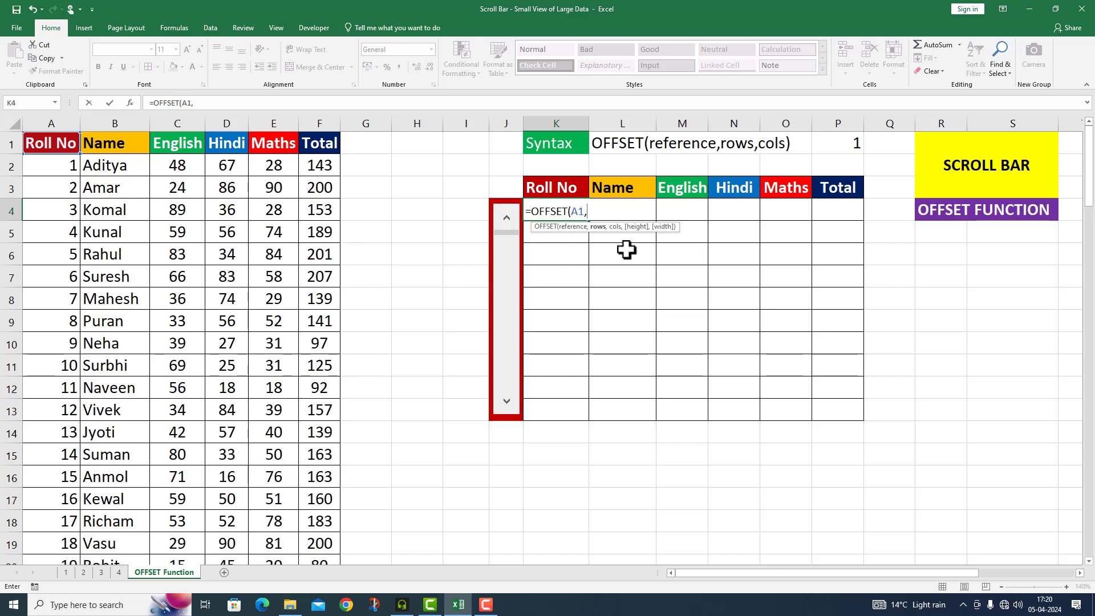
left_click(837, 139)
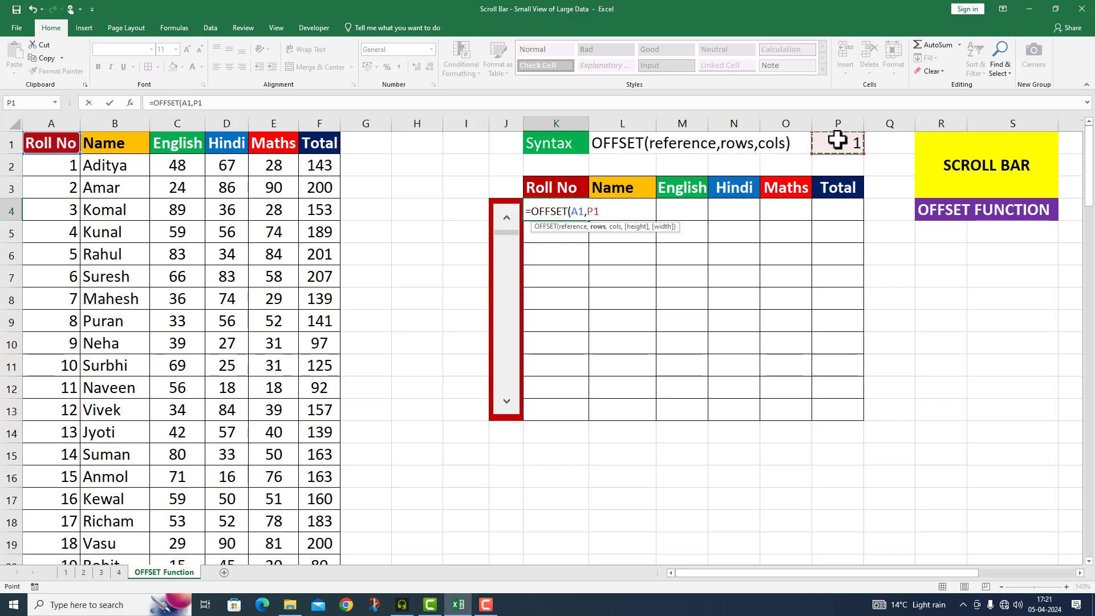
key("F4")
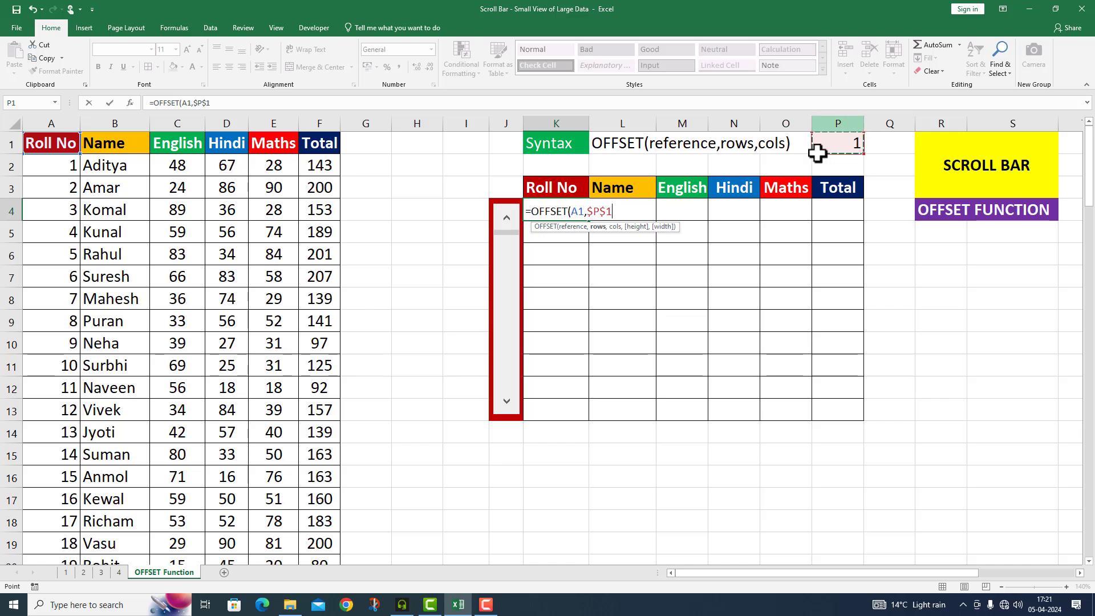
type(",0")
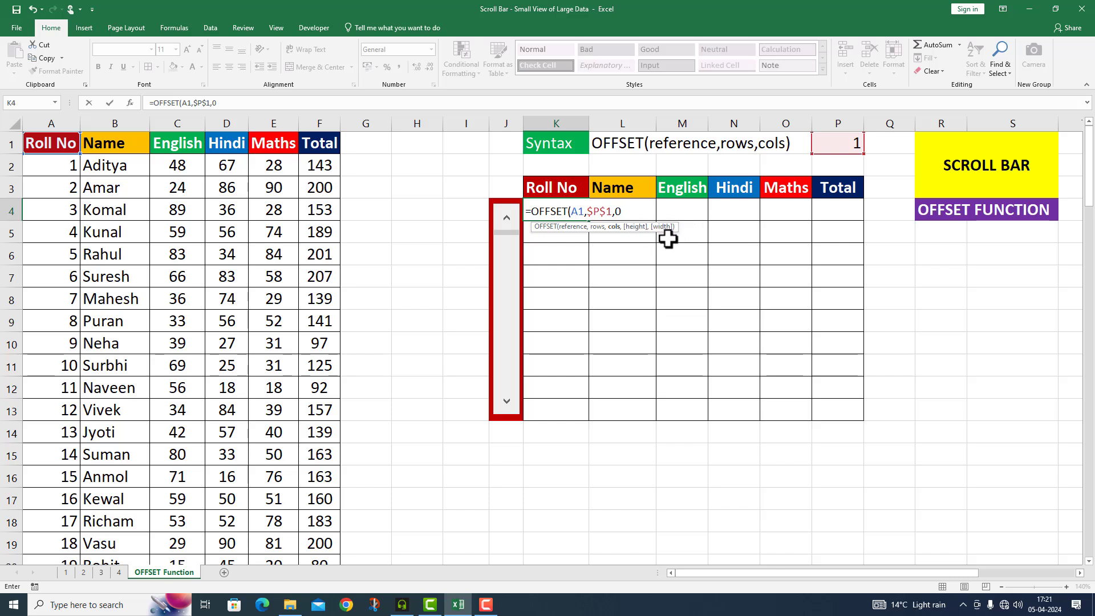
type(")")
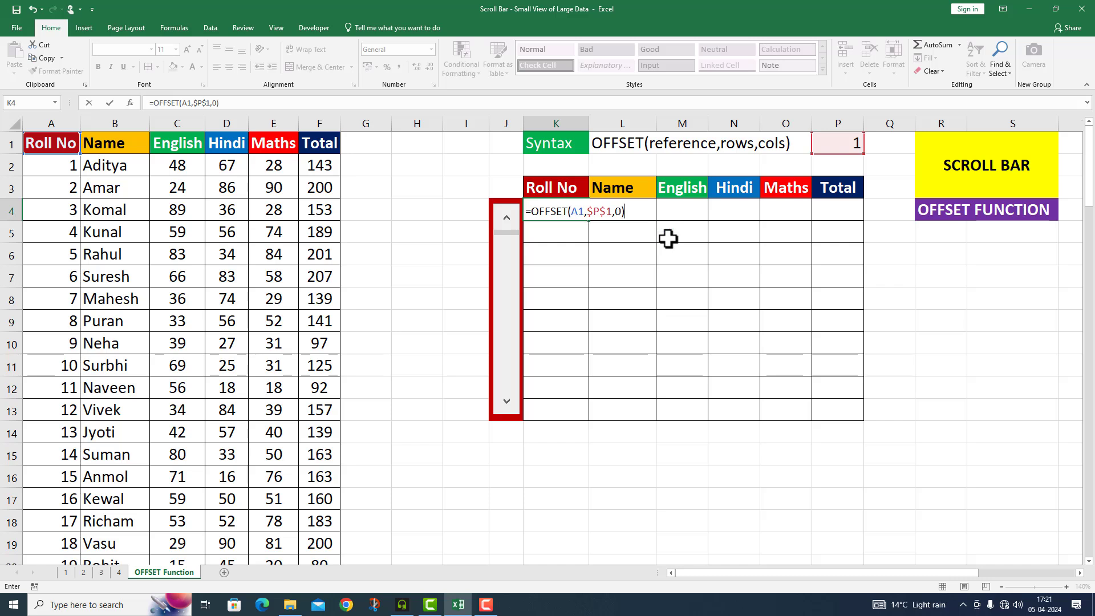
key("Return")
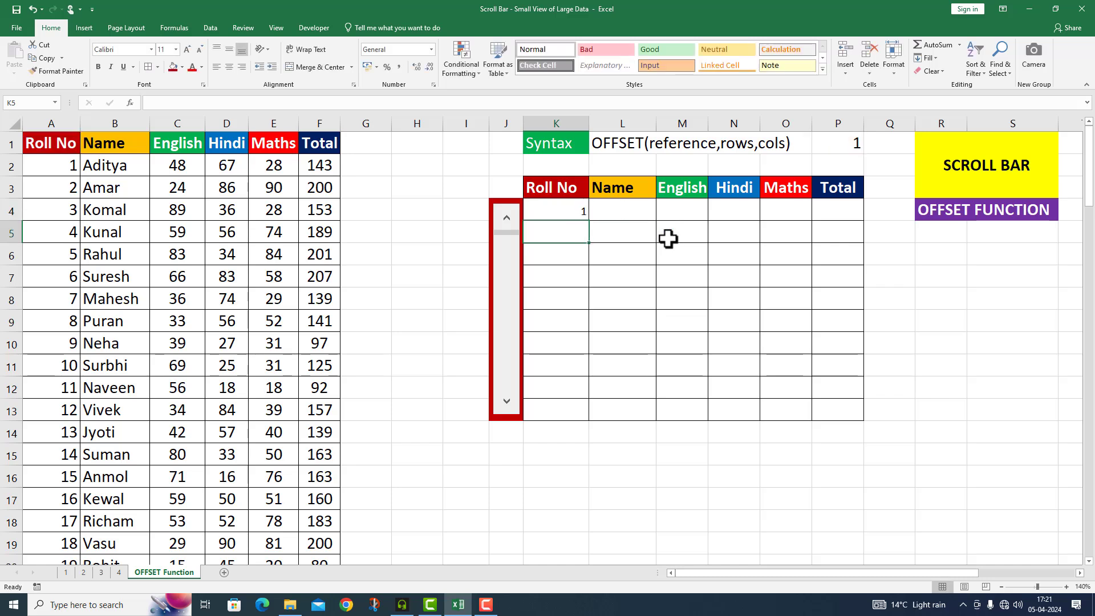
Fill the OFFSET formula from K4 across and down through P13
left_click(570, 208)
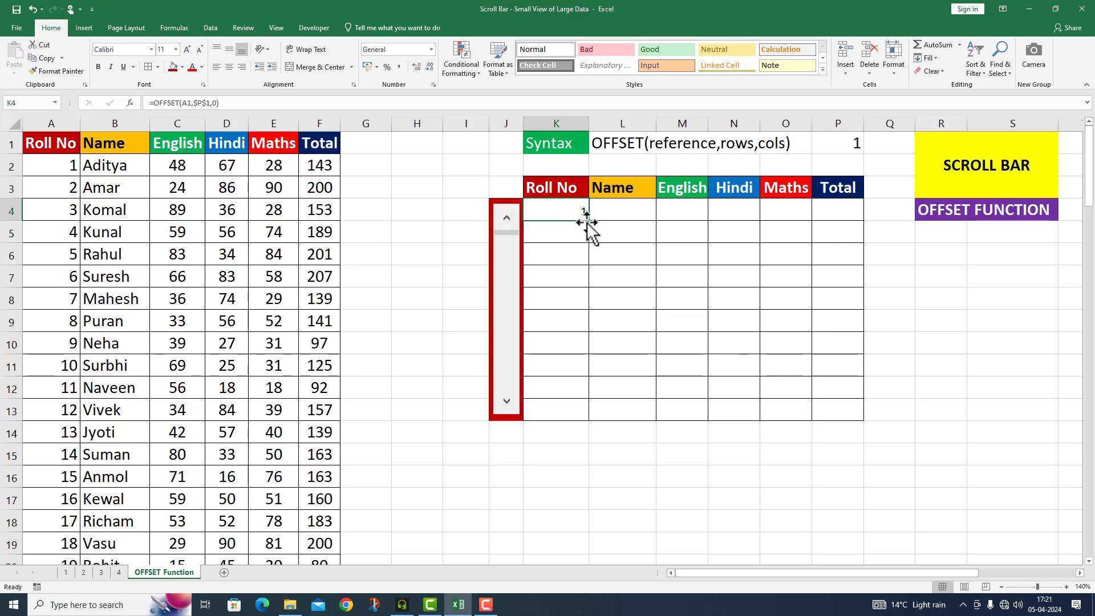
left_click_drag(589, 221, 833, 434)
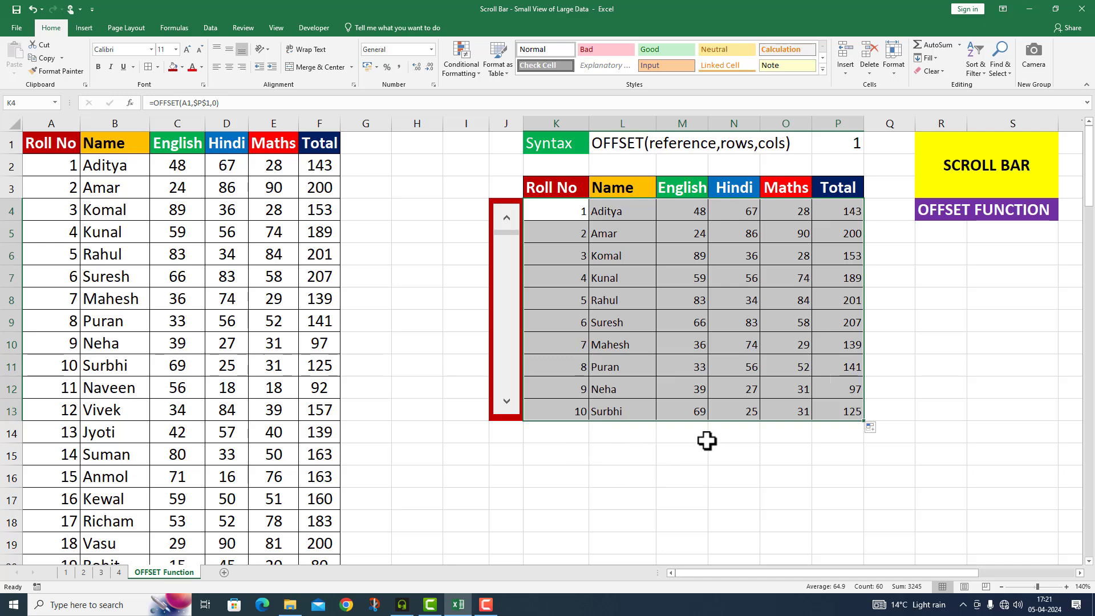
left_click(931, 419)
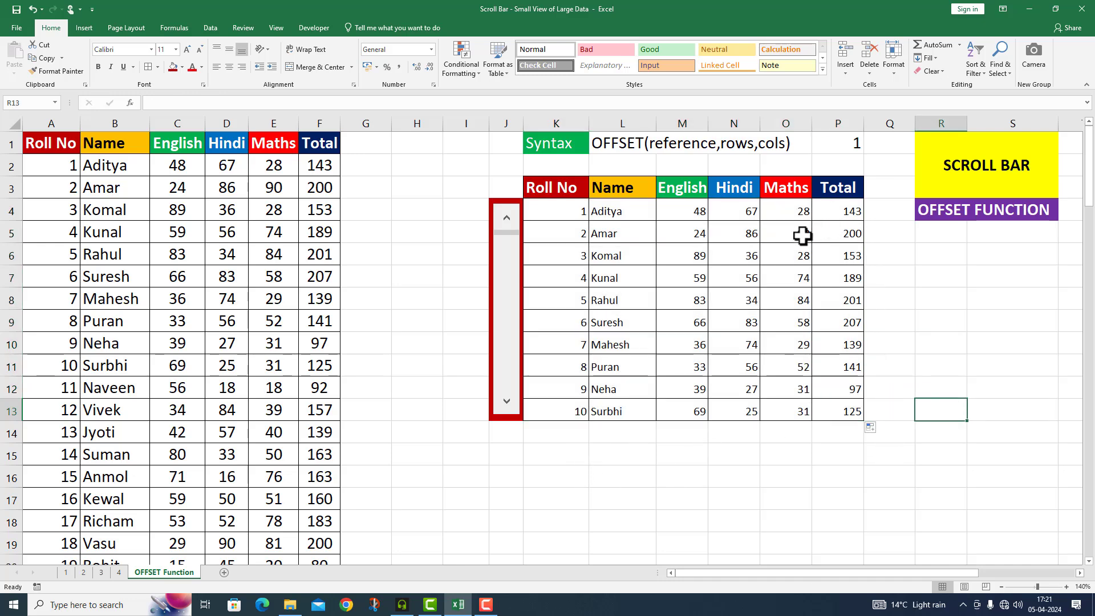
Test the small view by stepping the scroll bar down row by row until it reaches its maximum of 91
left_click(507, 406)
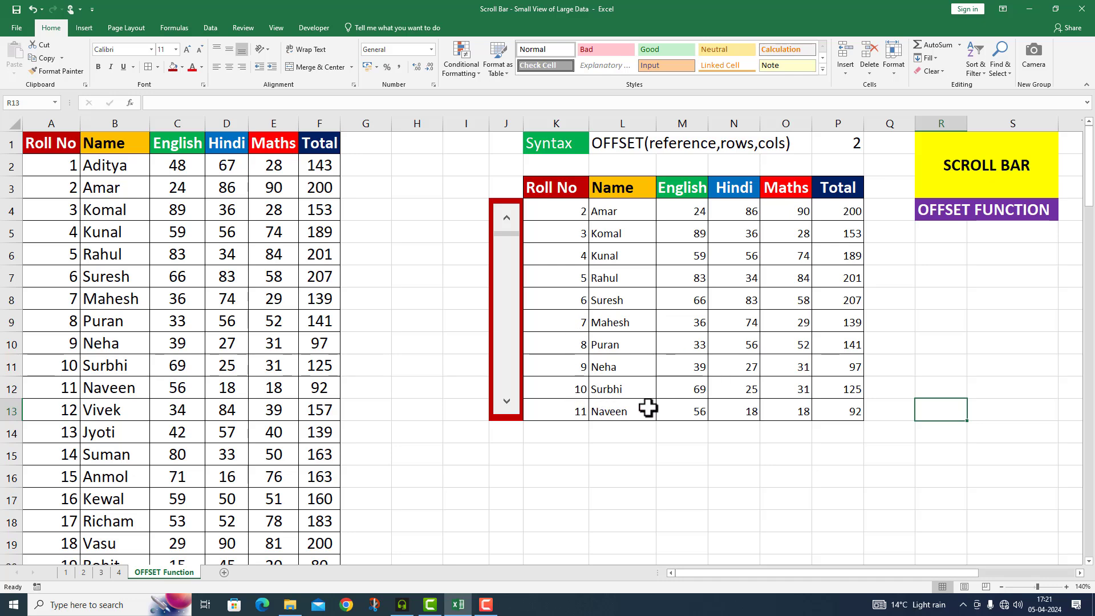
left_click(506, 403)
left_click(507, 404)
left_click(506, 404)
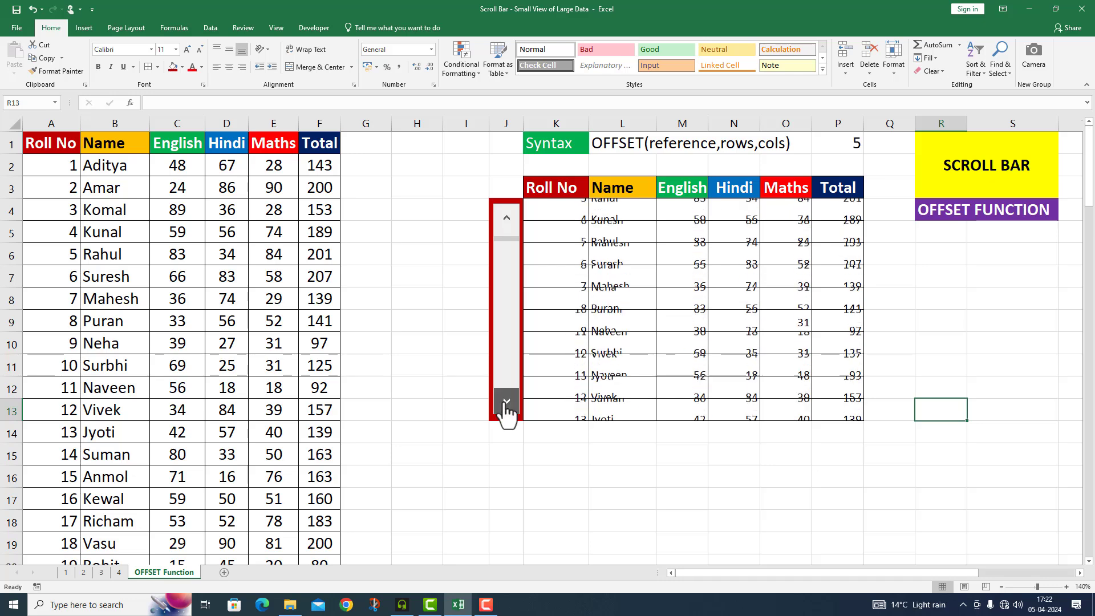
left_click(506, 403)
left_click(507, 403)
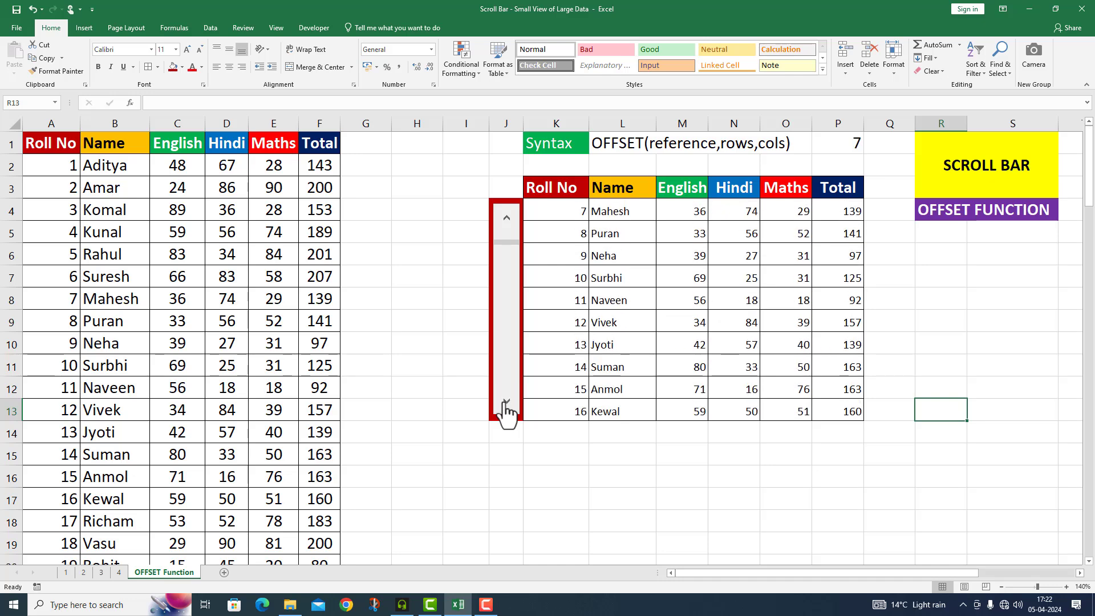
left_click(506, 403)
left_click(507, 403)
left_click(507, 404)
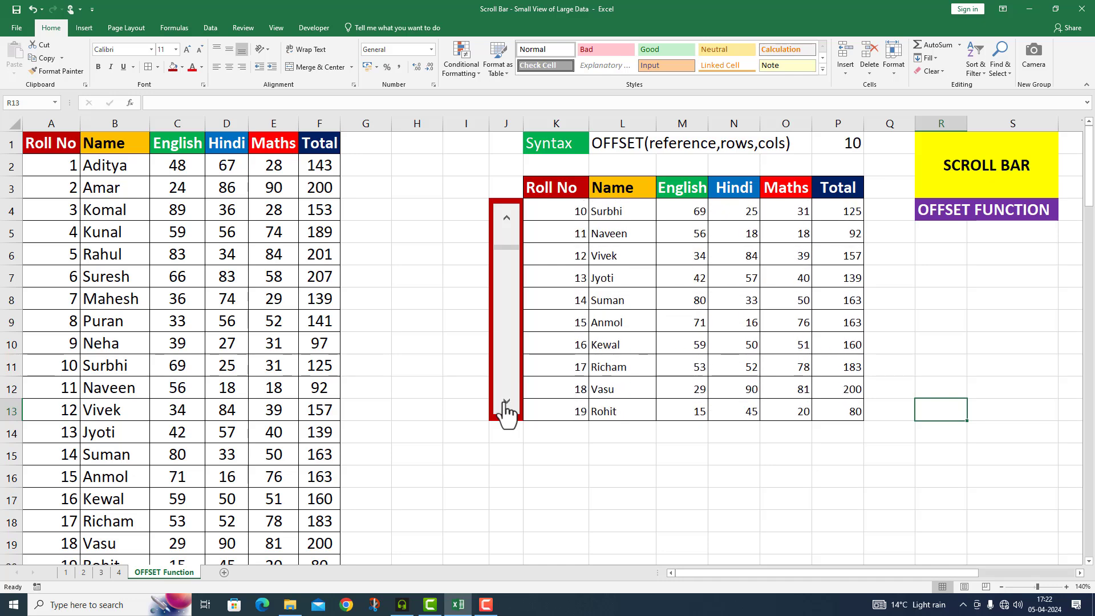
left_click(506, 404)
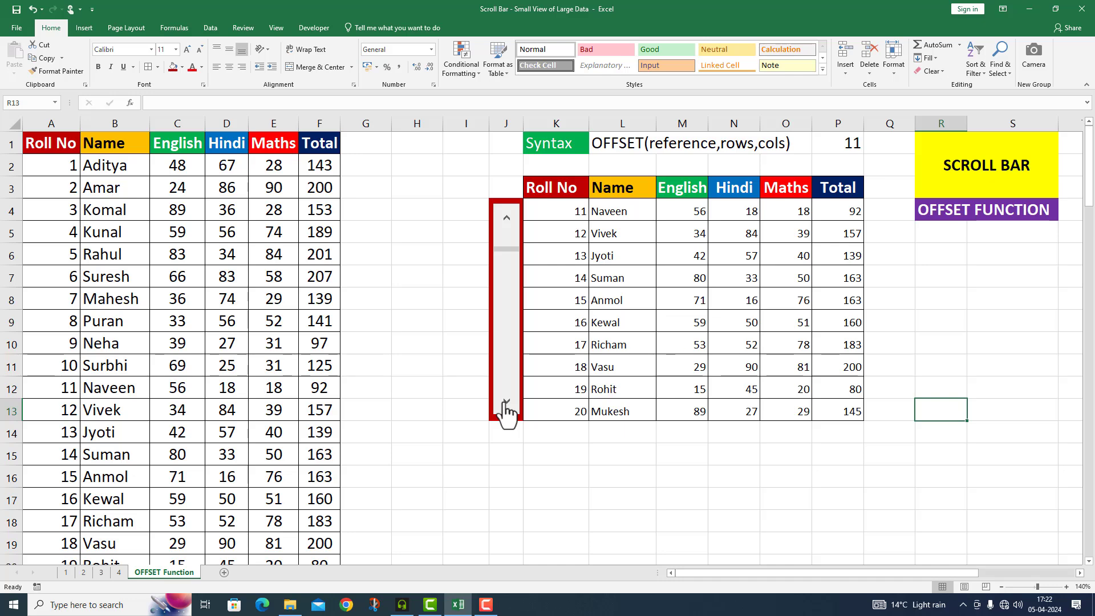
left_click(506, 403)
left_click(506, 403)
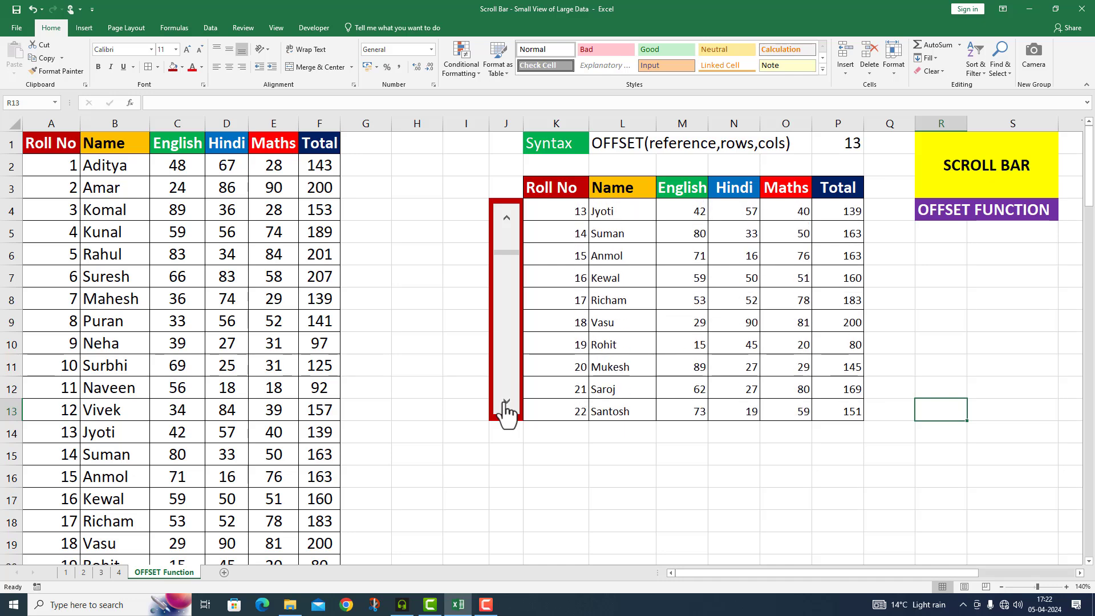
left_click(506, 403)
left_click(506, 404)
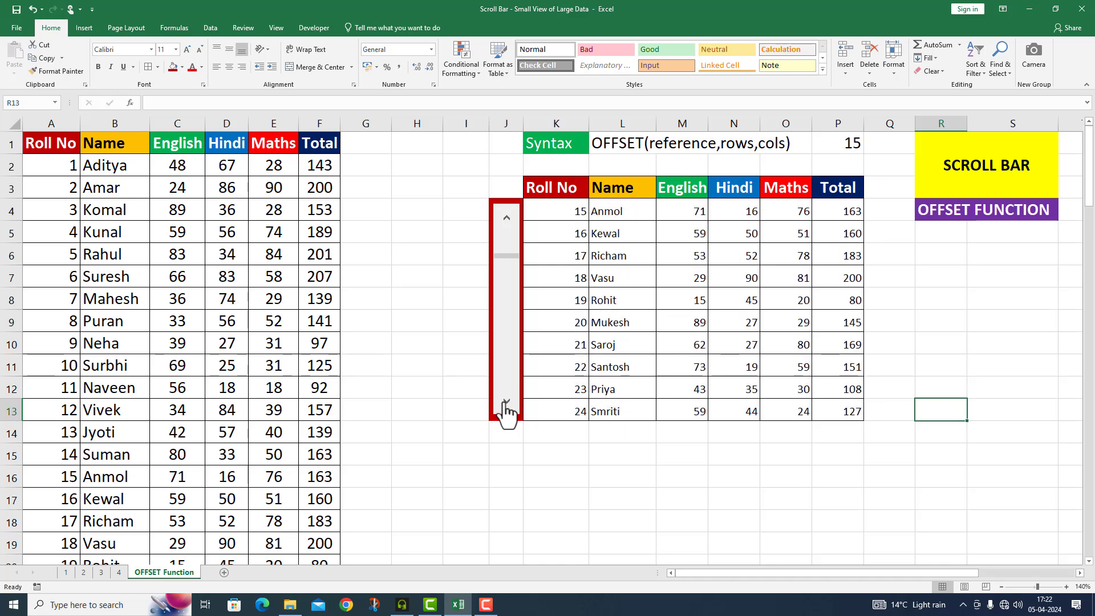
left_click(507, 404)
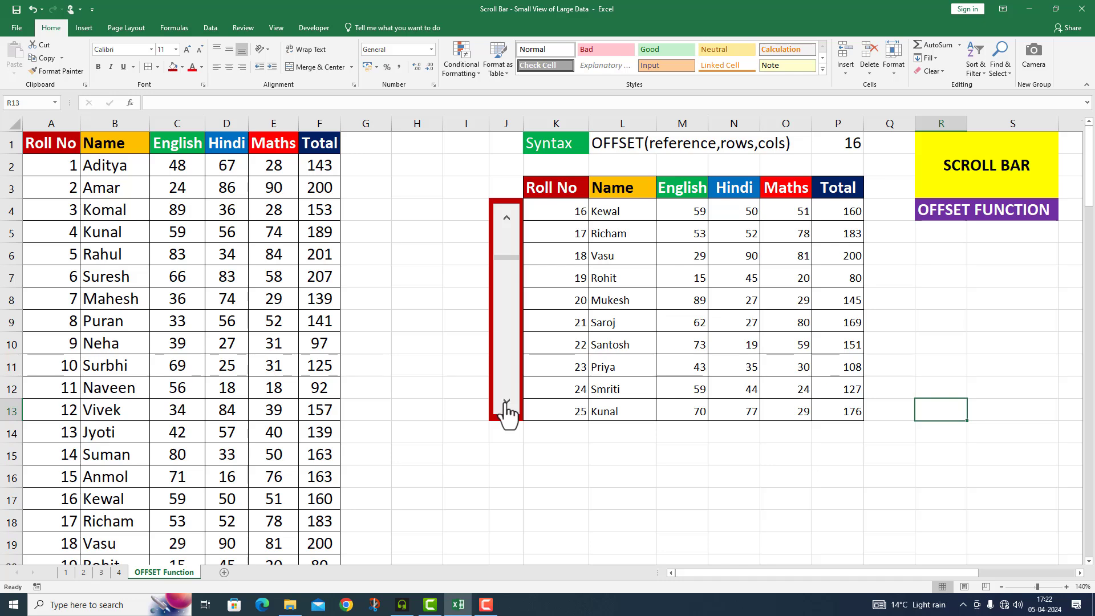
left_click_drag(506, 403, 506, 411)
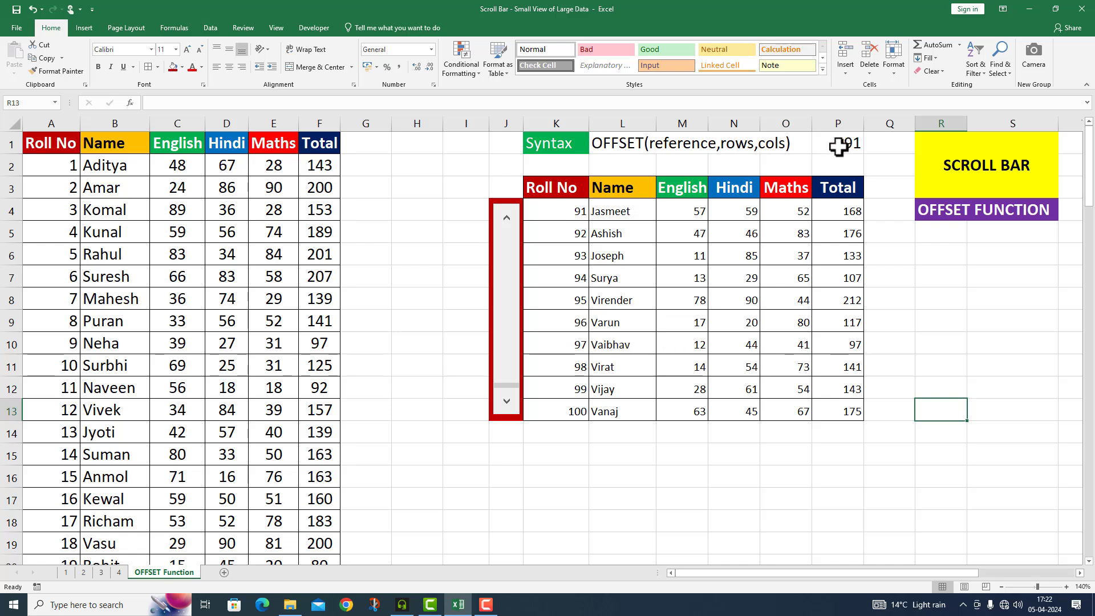
Set the font size of the view table's data cells K4:P13 to 18
left_click_drag(561, 210, 831, 411)
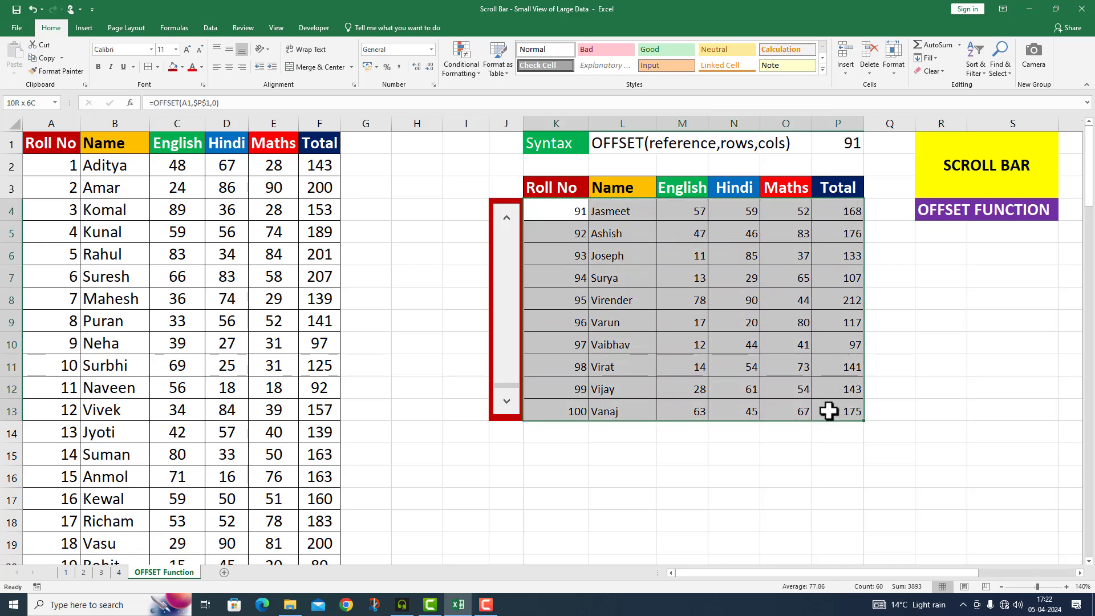
left_click(176, 49)
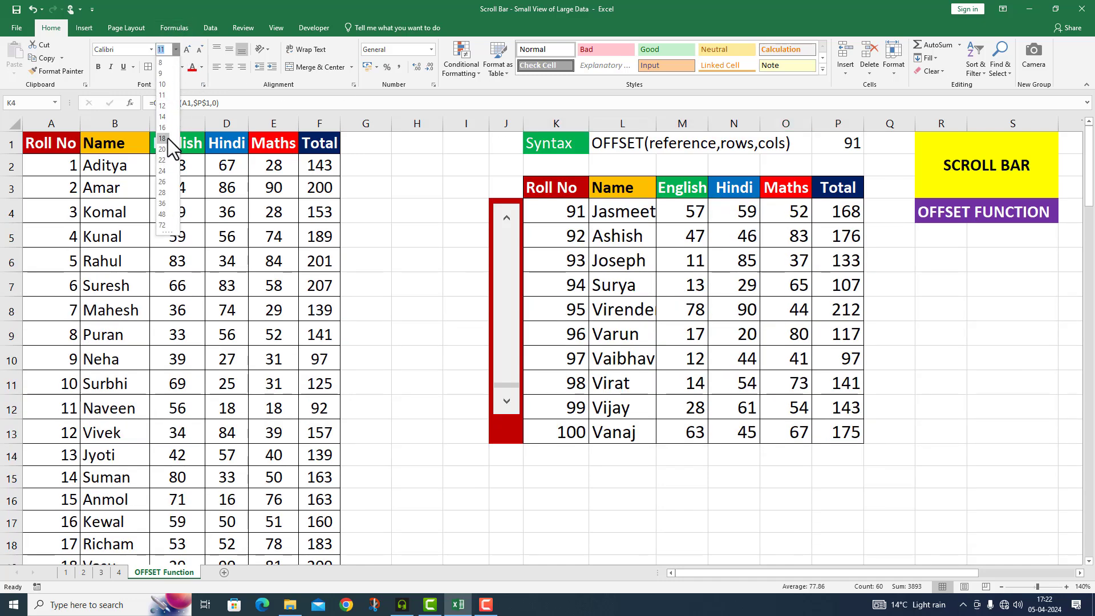
left_click(556, 498)
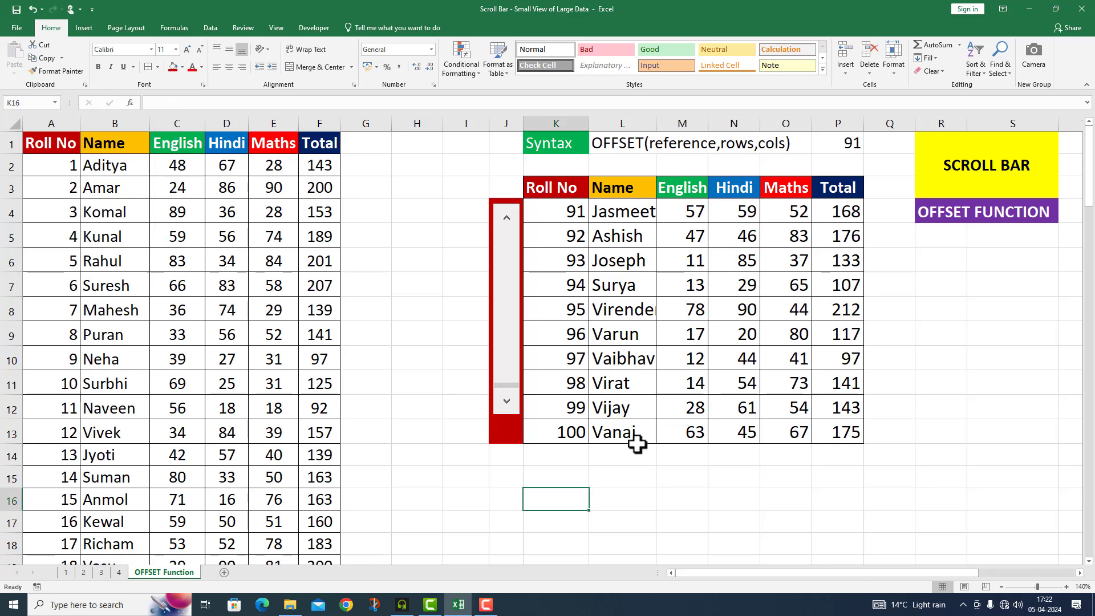
Step the scroll bar back up to 81 and look through the full marks table in columns A to F
left_click(506, 219)
left_click(507, 218)
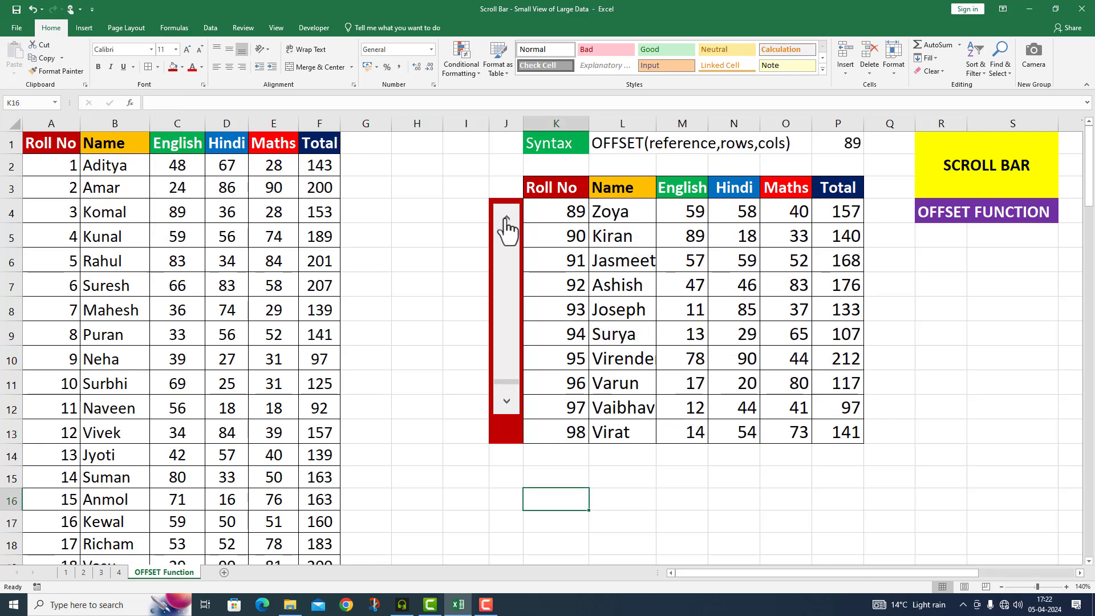
left_click(507, 218)
left_click(506, 219)
left_click(506, 223)
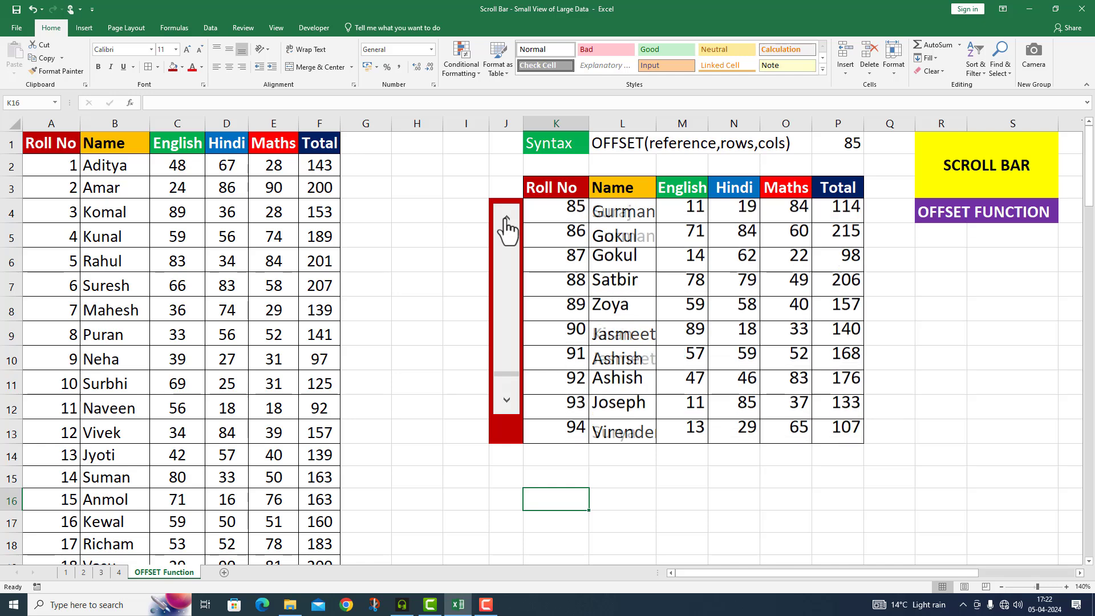
left_click(507, 224)
left_click(506, 224)
left_click(506, 224)
left_click(506, 223)
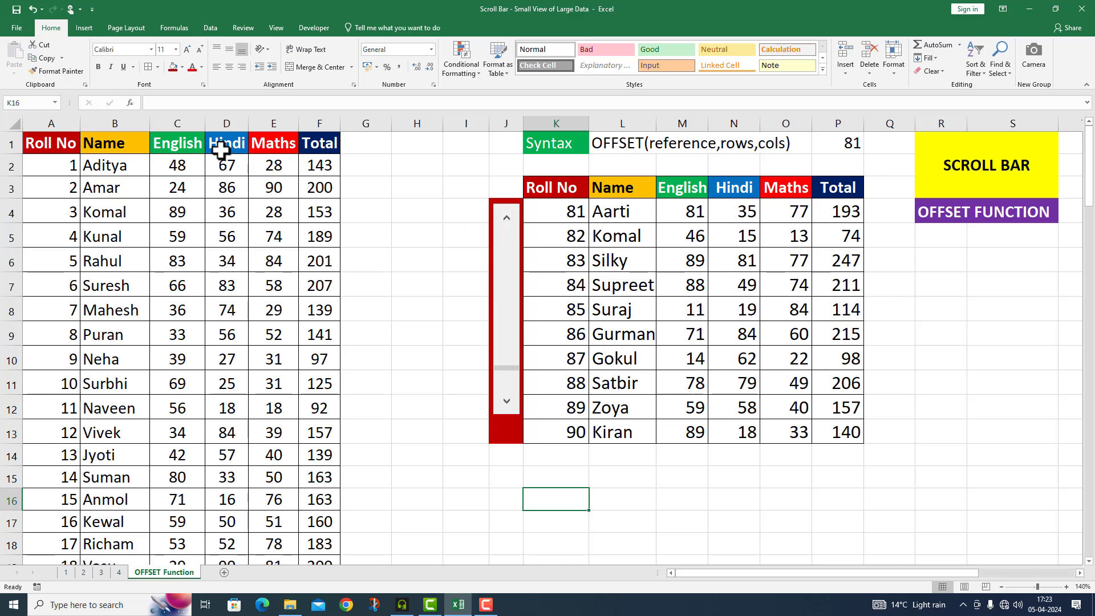
scroll(305, 216, "down", 11)
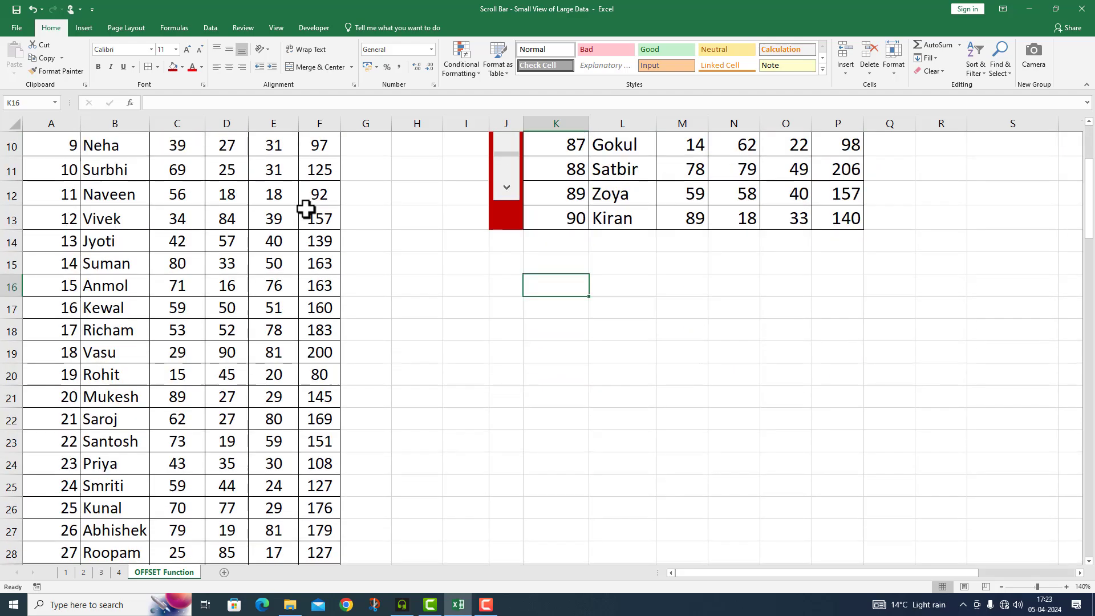
scroll(305, 220, "down", 2)
scroll(305, 221, "up", 4)
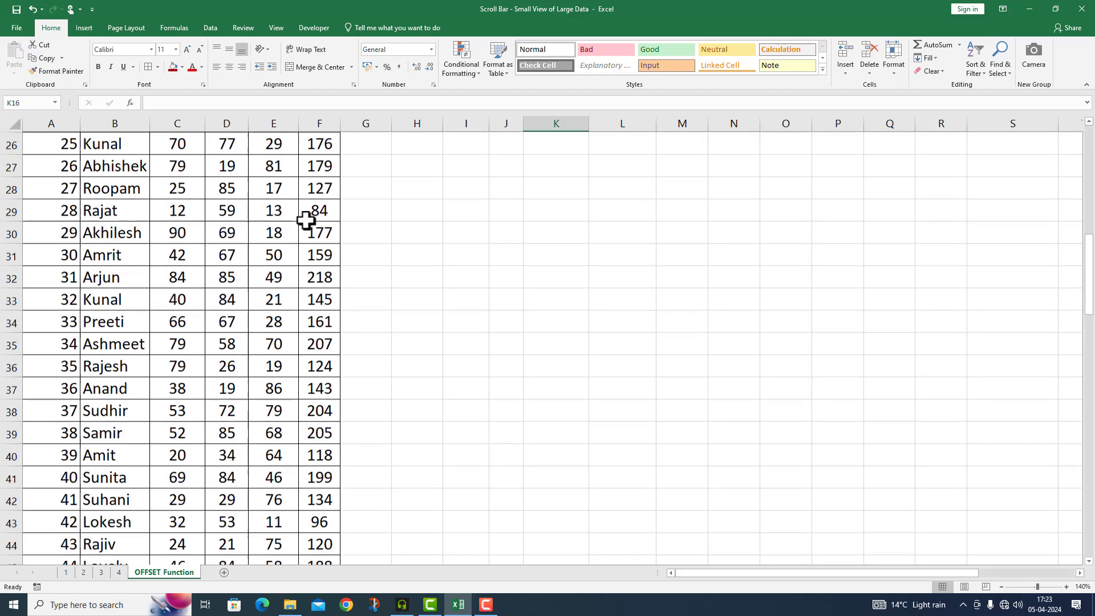
scroll(305, 220, "down", 2)
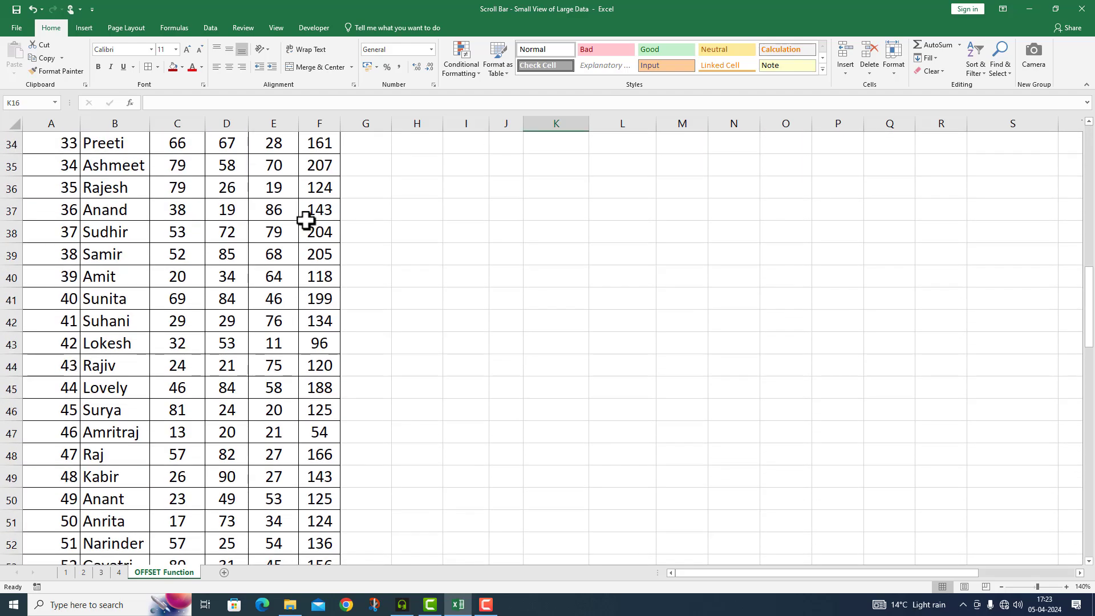
scroll(305, 220, "up", 11)
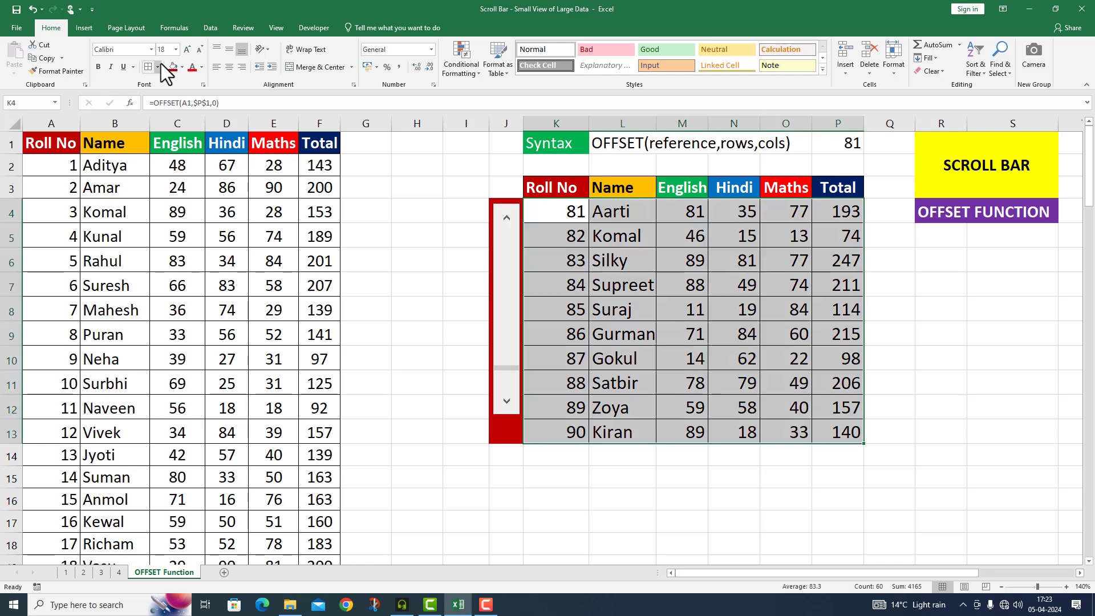
Apply thick outside borders around the view table's data cells K4:P13
left_click(158, 67)
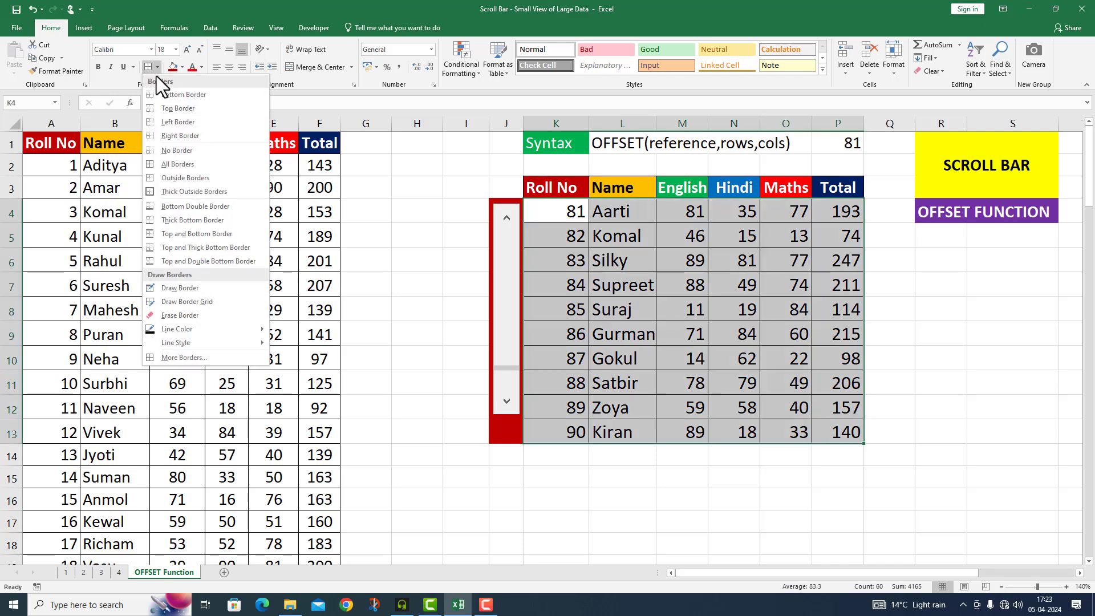
left_click(161, 192)
left_click(419, 458)
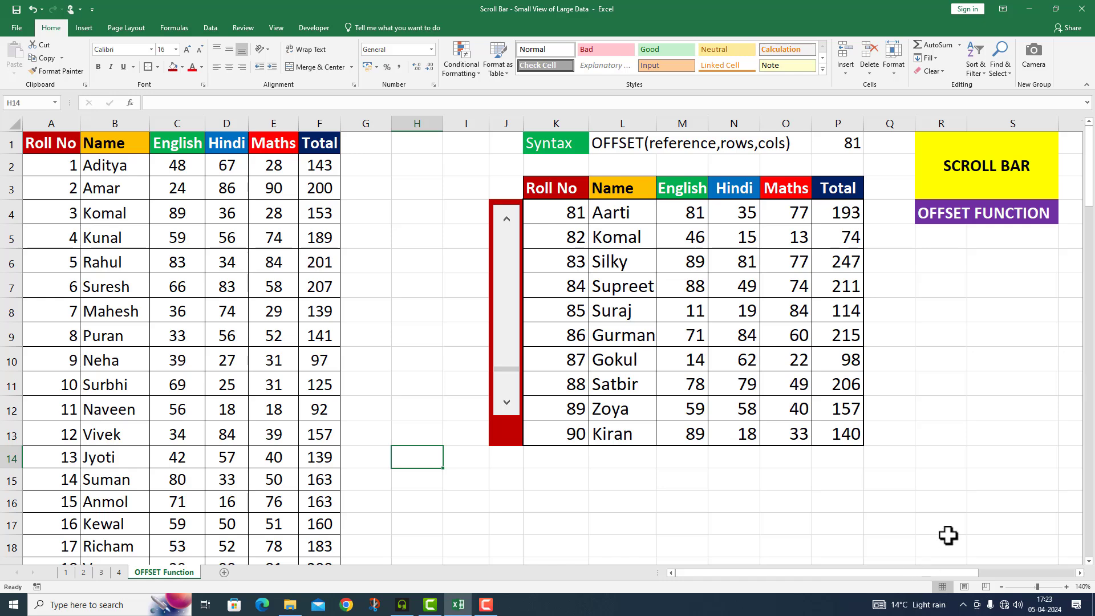
Step the scroll bar up to 69 and slightly widen the view table's Name column L to fit the longer names
left_click(507, 221)
left_click(506, 222)
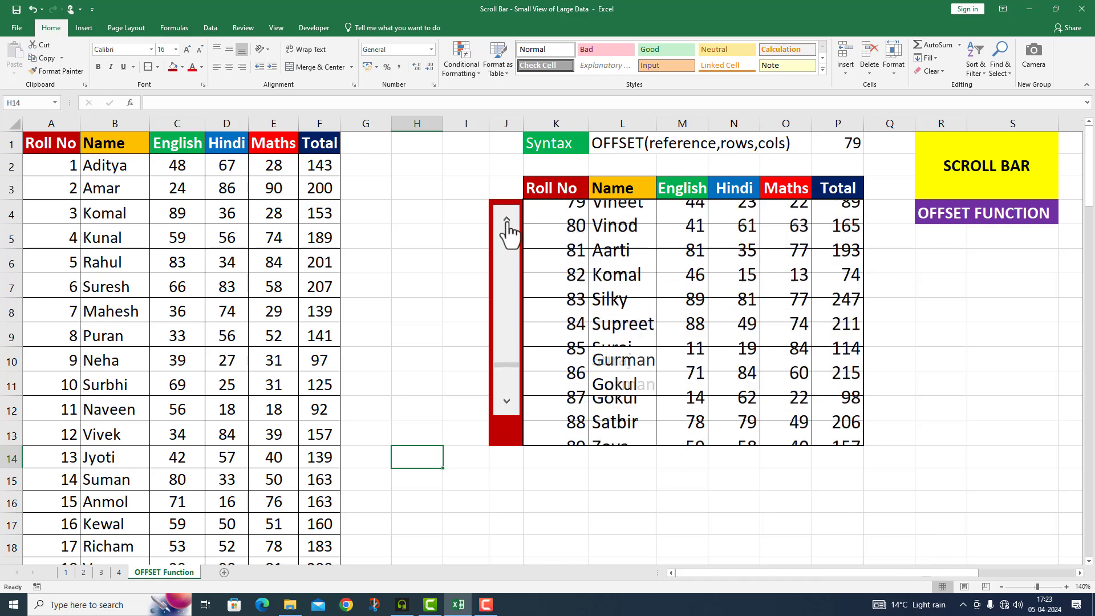
left_click(506, 221)
left_click(506, 221)
left_click(506, 221)
left_click(507, 221)
left_click(506, 221)
left_click(507, 222)
left_click(506, 222)
left_click(506, 222)
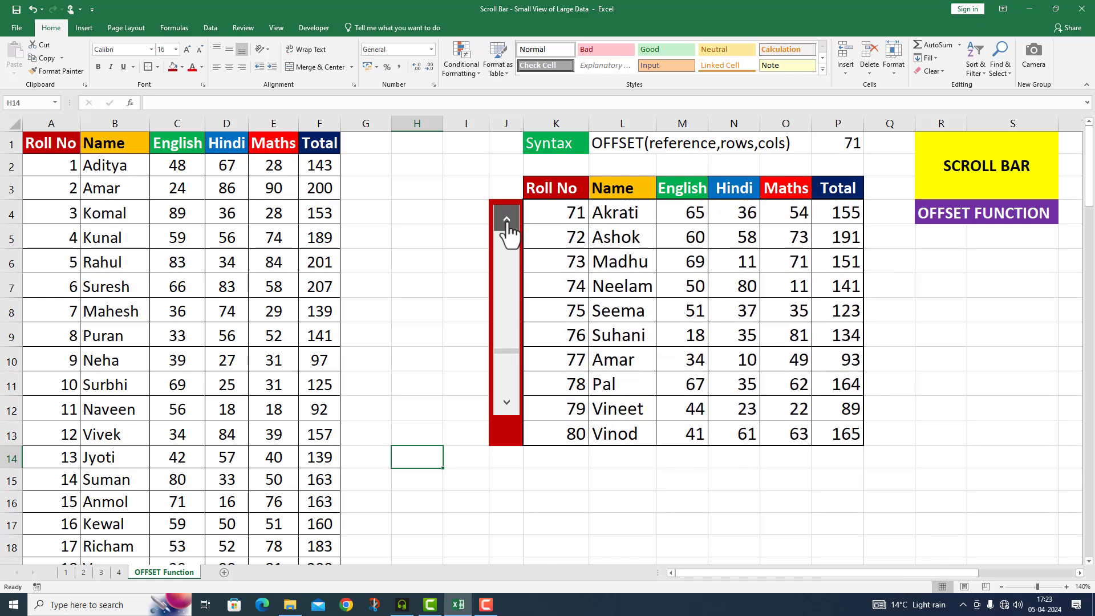
left_click(506, 221)
left_click(507, 221)
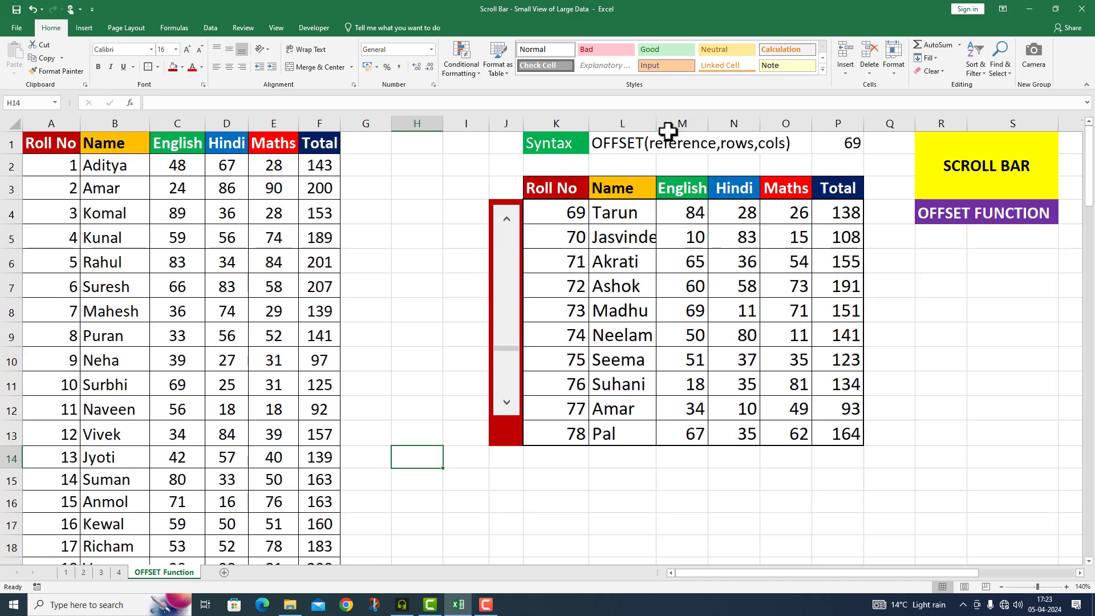
left_click_drag(656, 123, 666, 124)
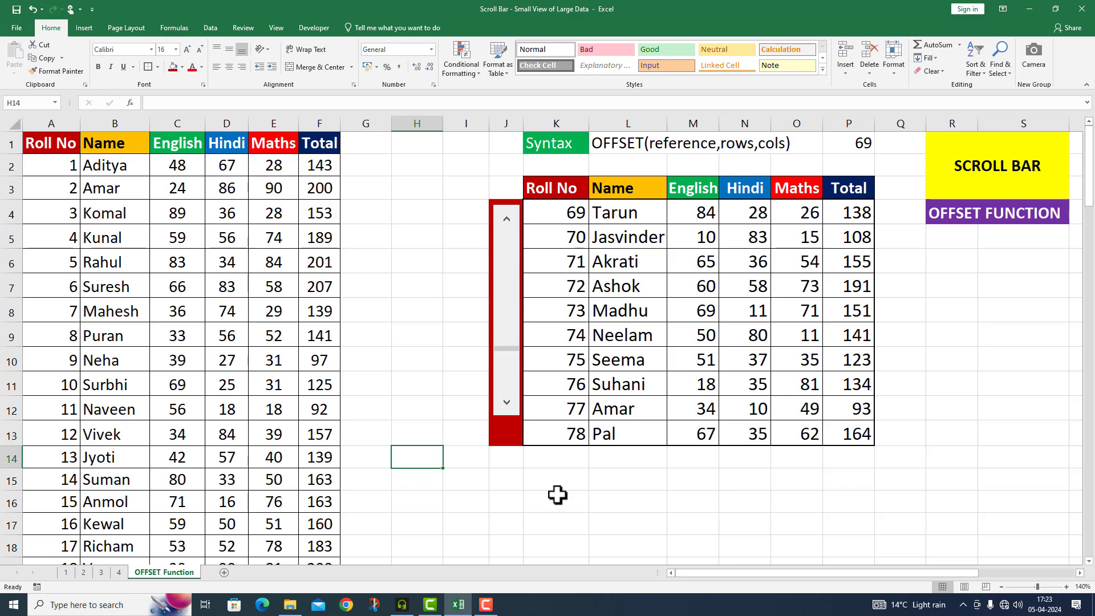